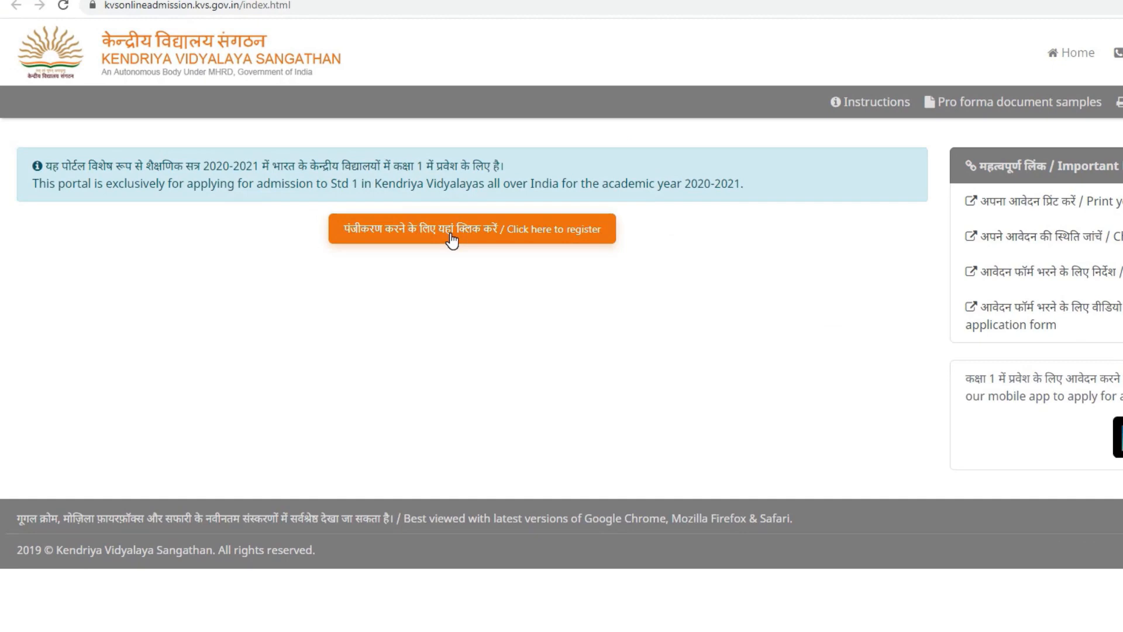
Step: Start a new registration, accept the declaration that all instructions were read, and proceed to the registration form
left_click(439, 236)
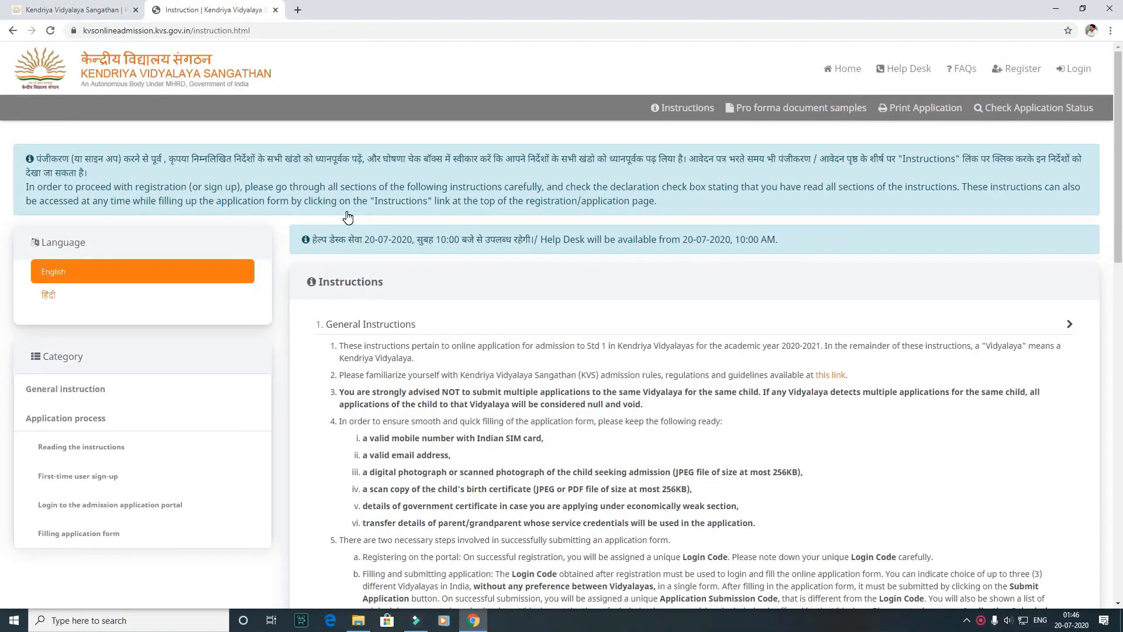
scroll(347, 217, "down", 1)
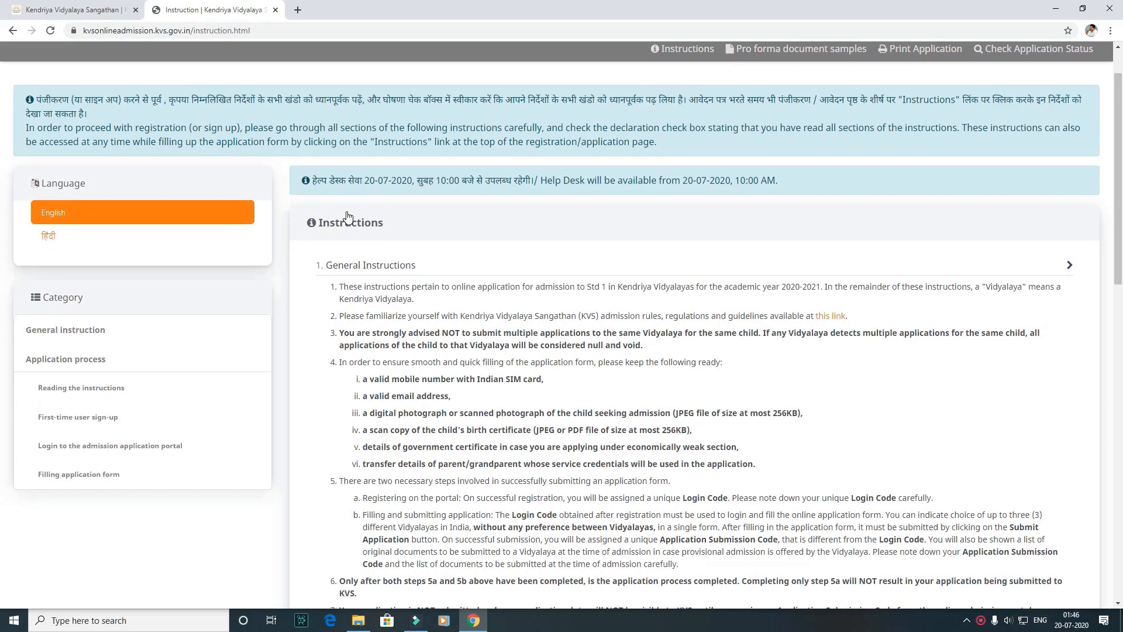
scroll(347, 216, "down", 20)
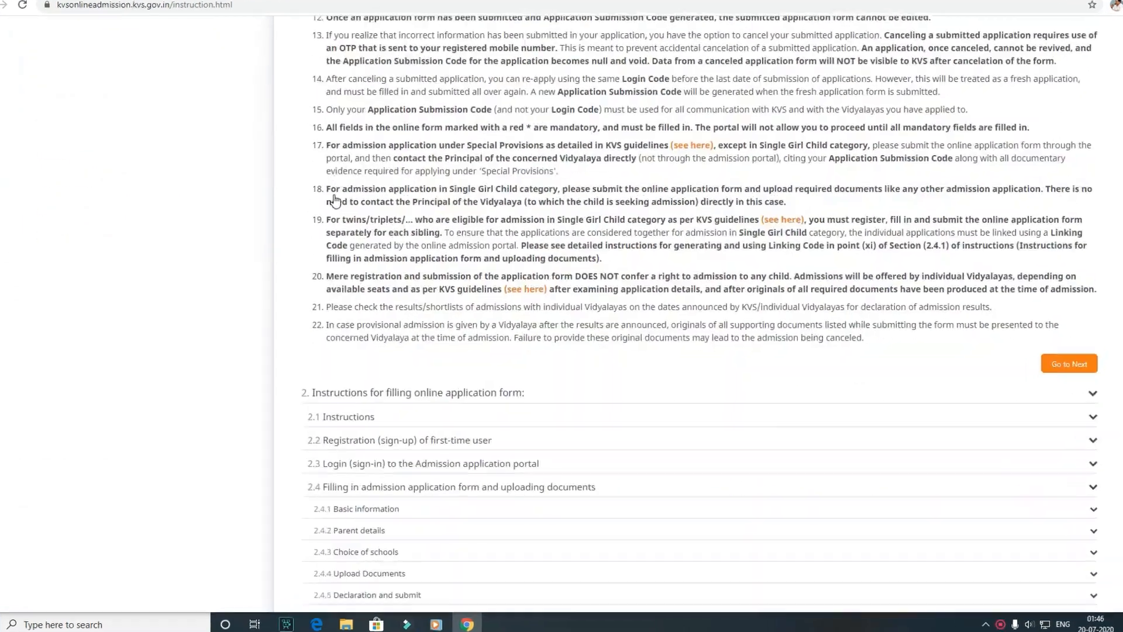
scroll(335, 200, "down", 3)
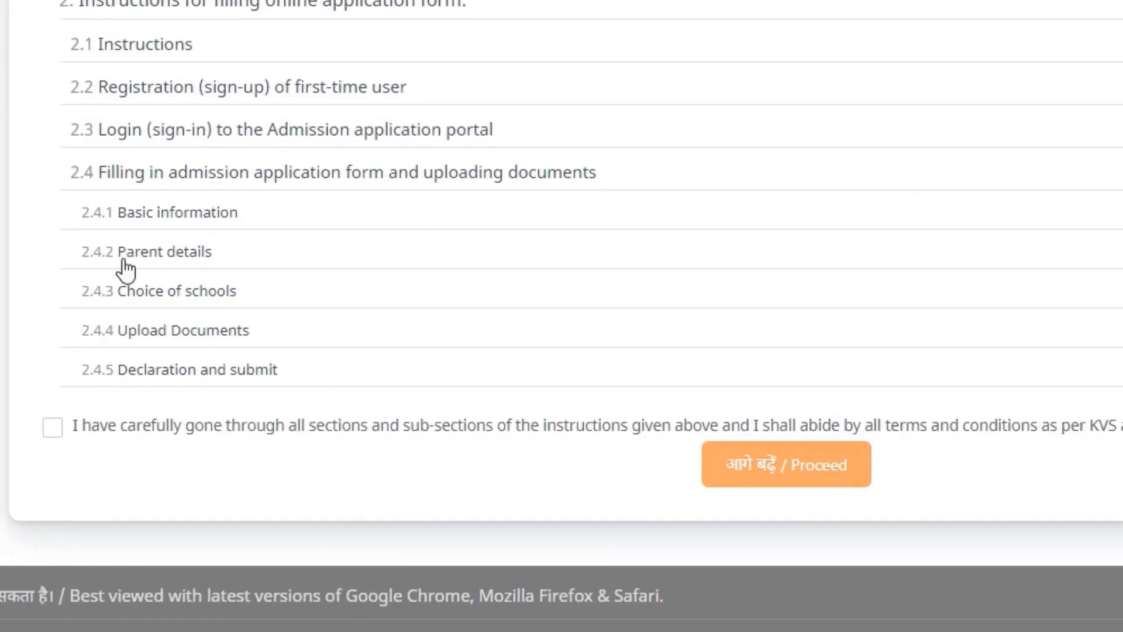
left_click(56, 427)
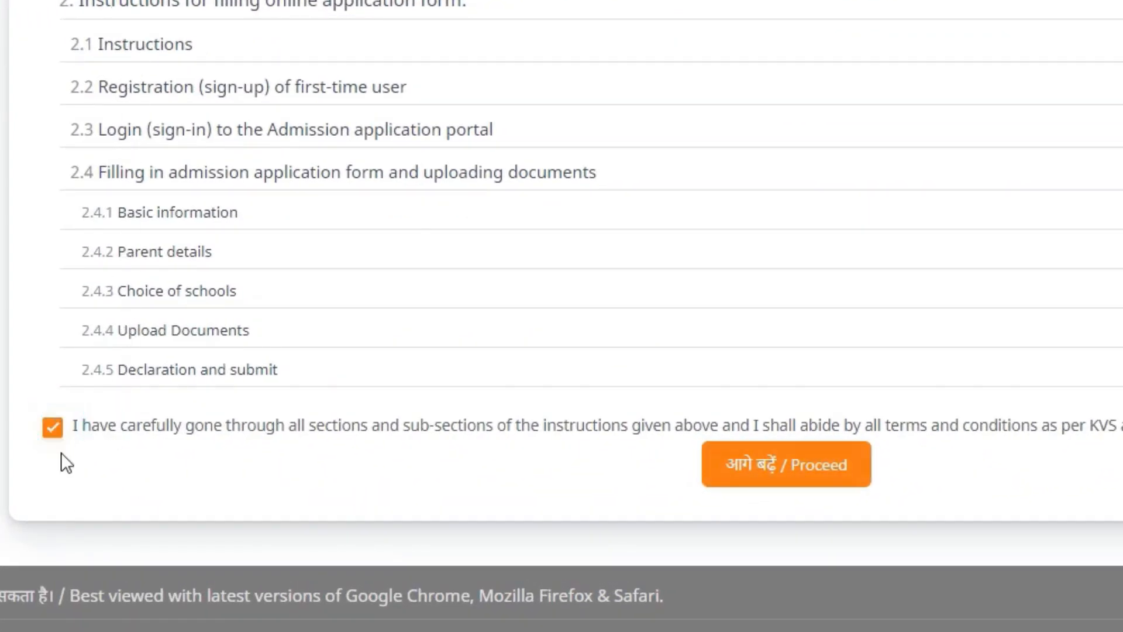
left_click(786, 468)
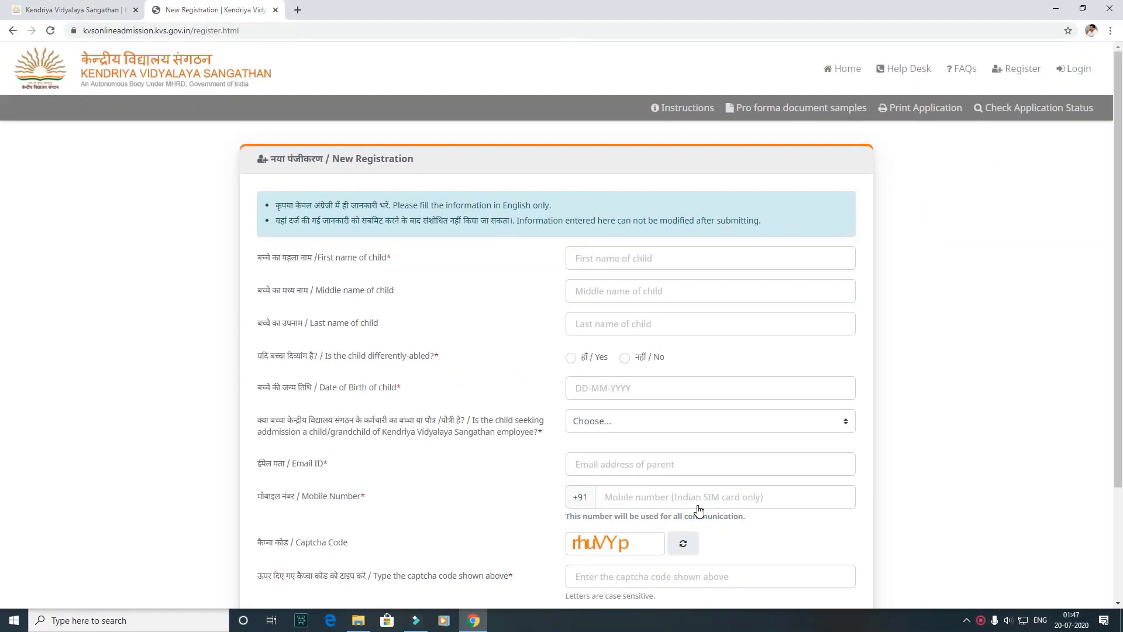
Step: Enter the child's first name and answer No to whether the child is differently-abled
left_click(582, 257)
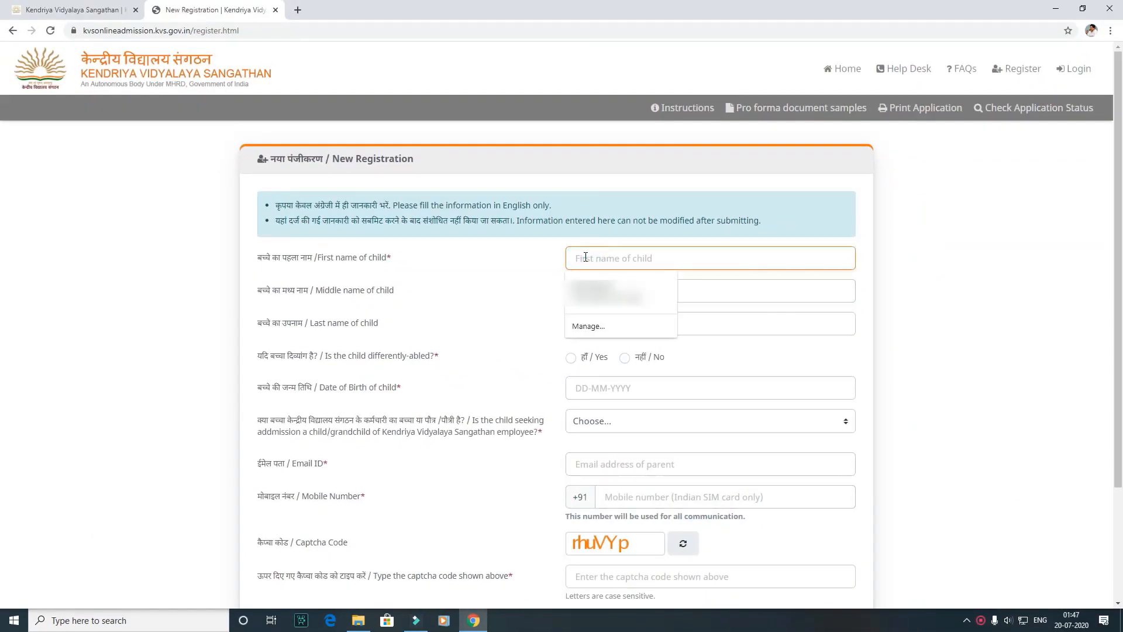
type("KUMAR")
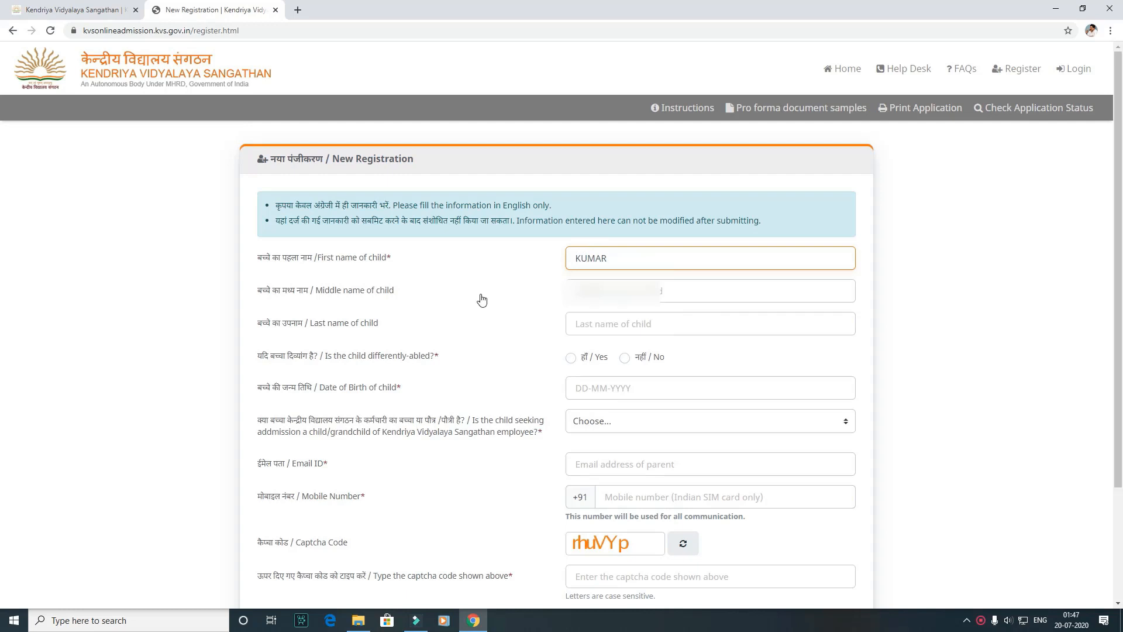
left_click(595, 300)
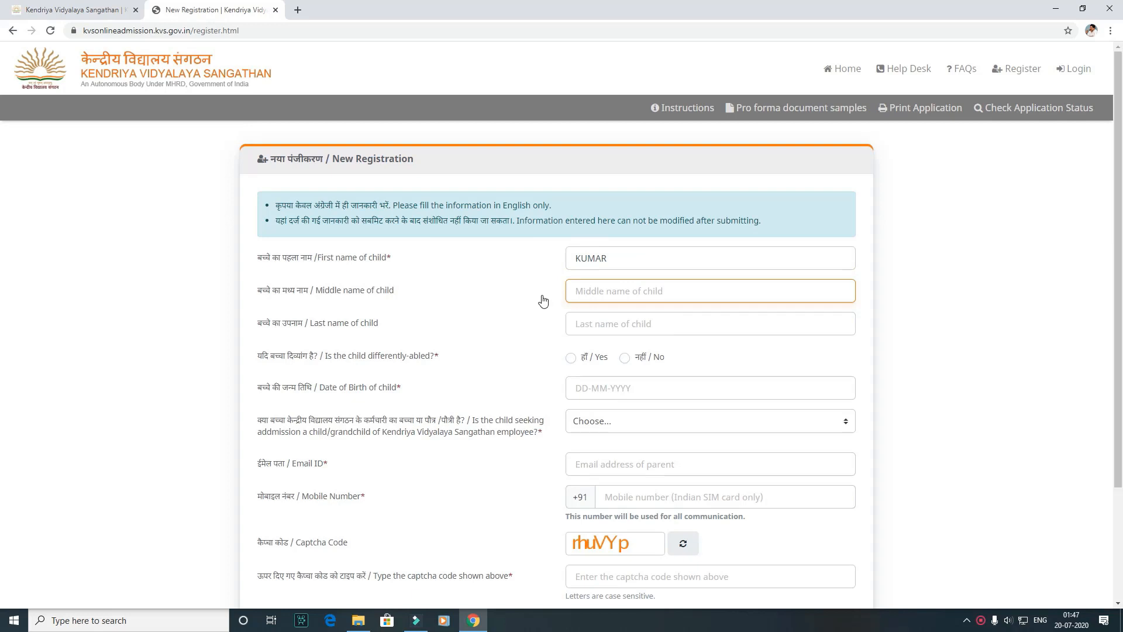
scroll(524, 315, "down", 1)
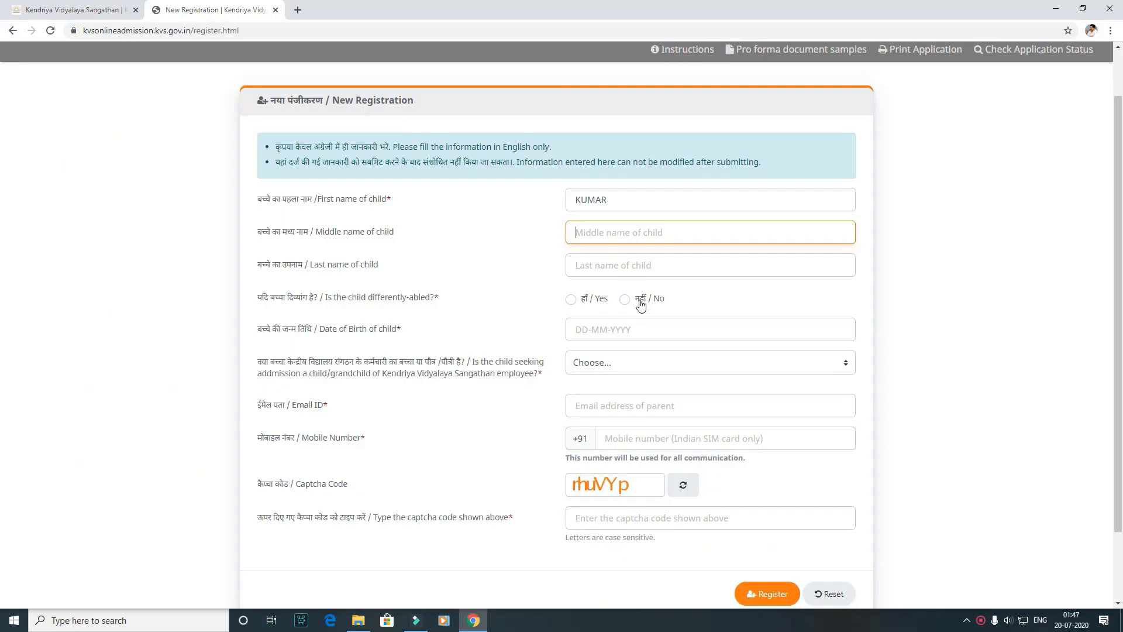
left_click(640, 303)
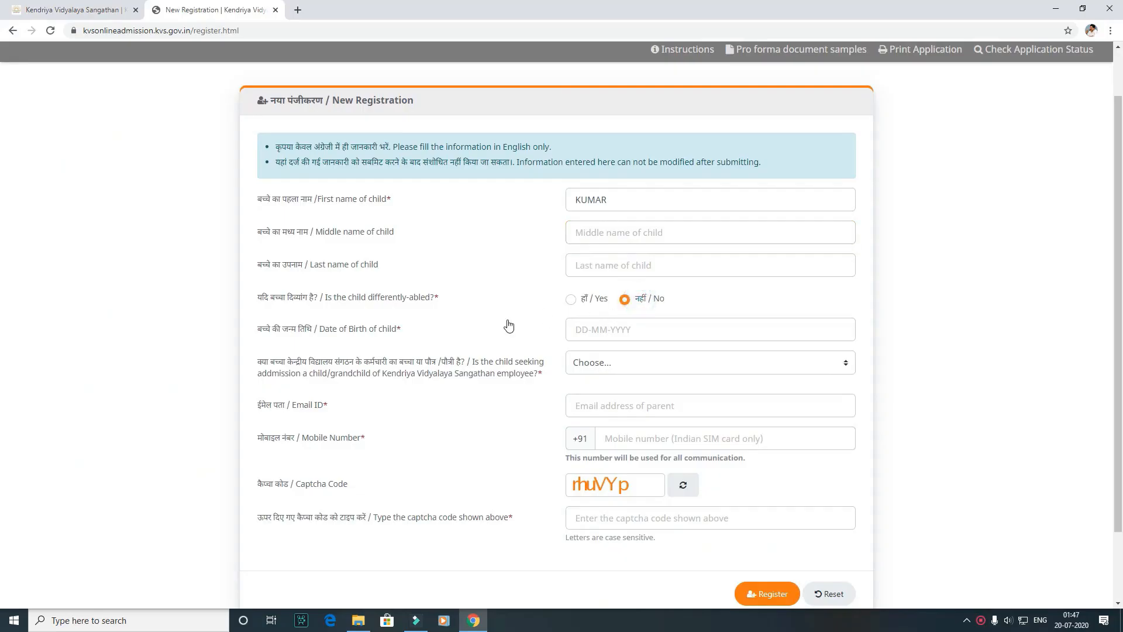
Step: Fill in the child's date of birth and choose Not Applicable for being a child or grandchild of a KVS employee
left_click(616, 331)
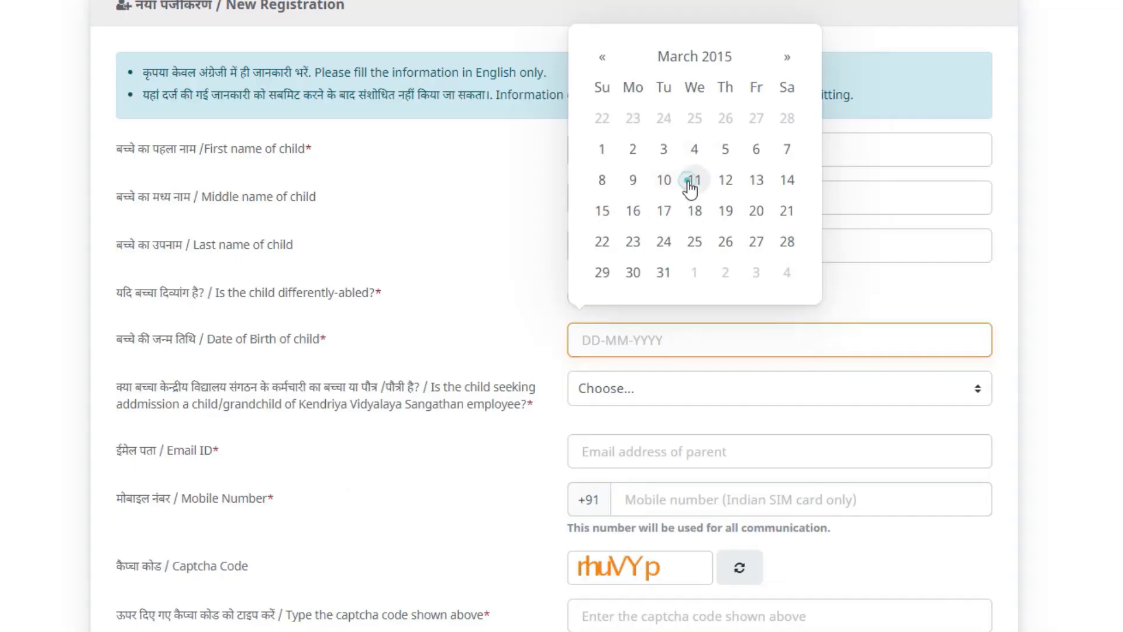
left_click(652, 220)
left_click(505, 375)
left_click_drag(479, 408, 376, 429)
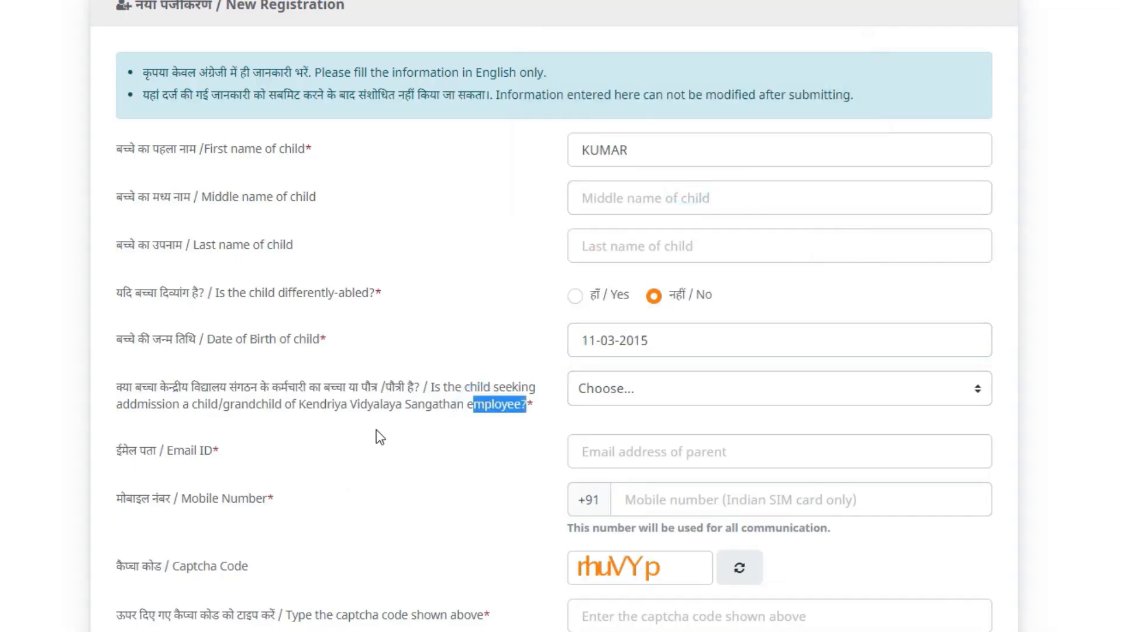
left_click(65, 398)
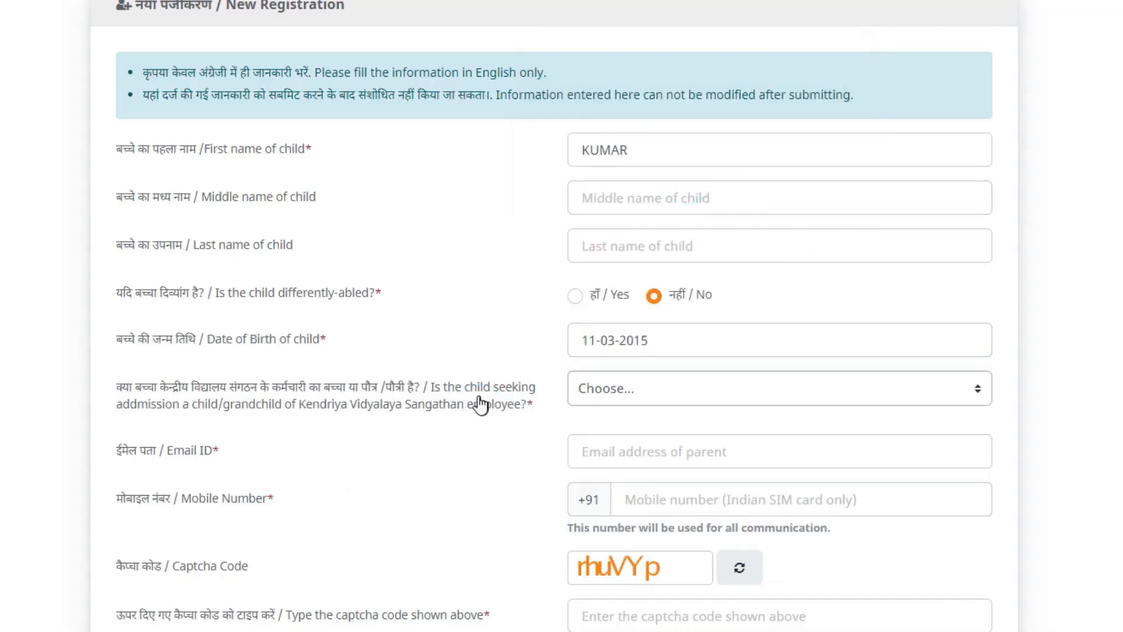
left_click(668, 385)
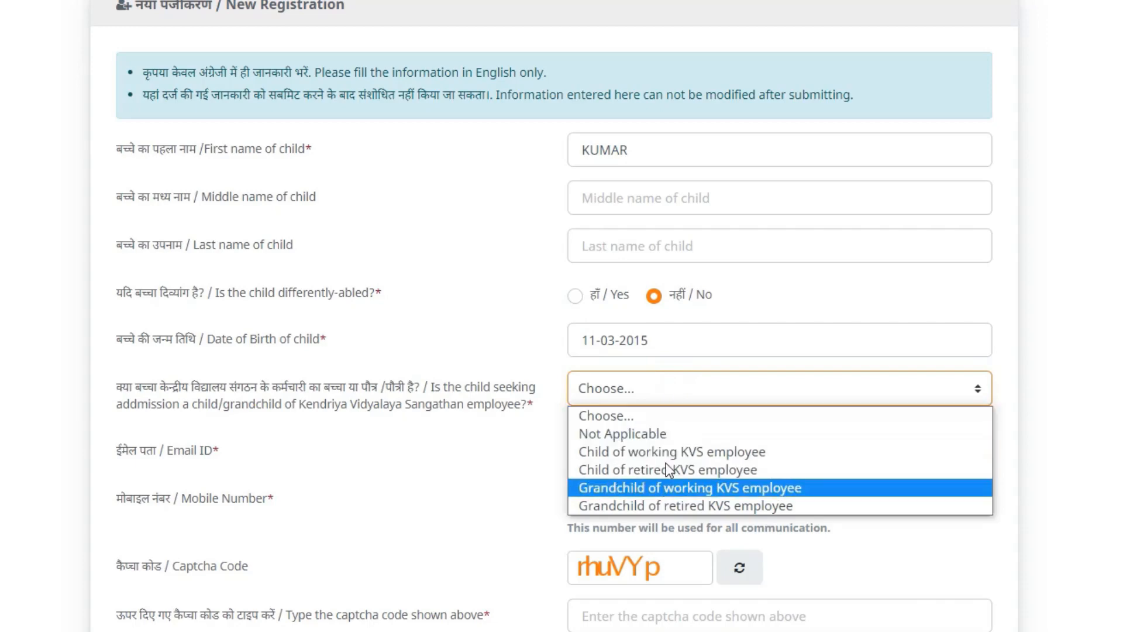
left_click(673, 436)
Step: Fill in the parent's email address and mobile number
left_click(739, 440)
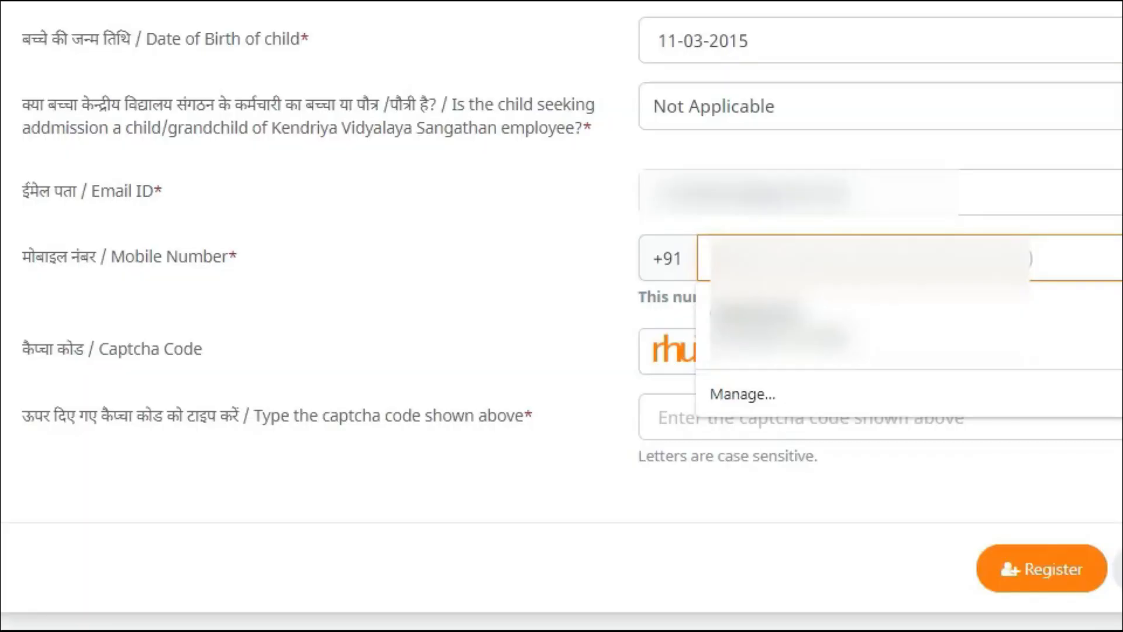
type("••••••••••")
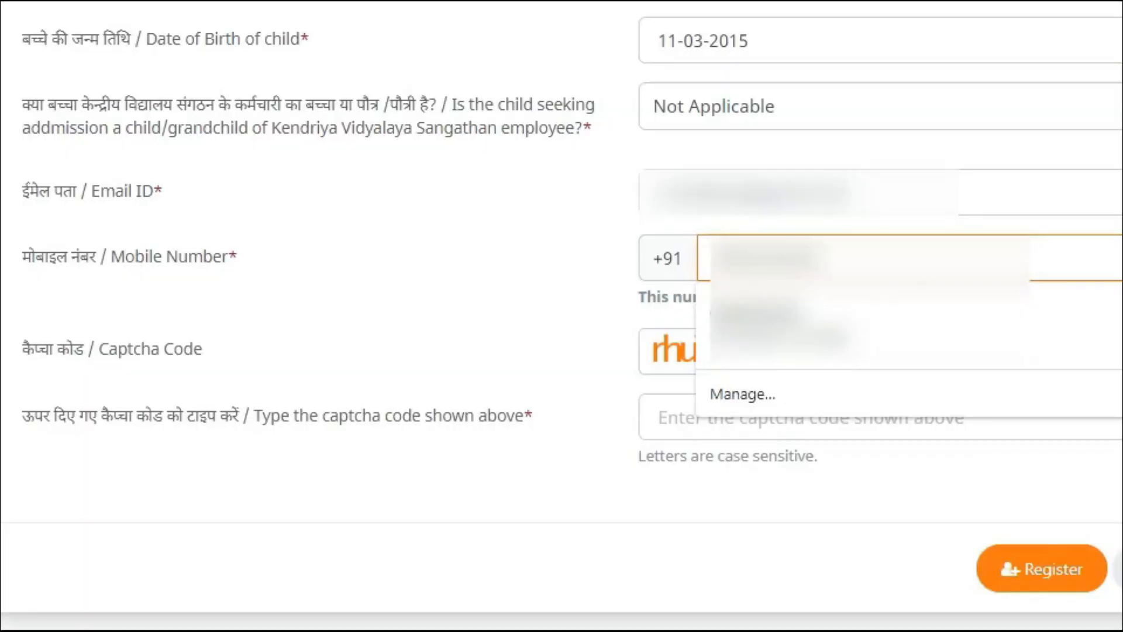
key("Tab")
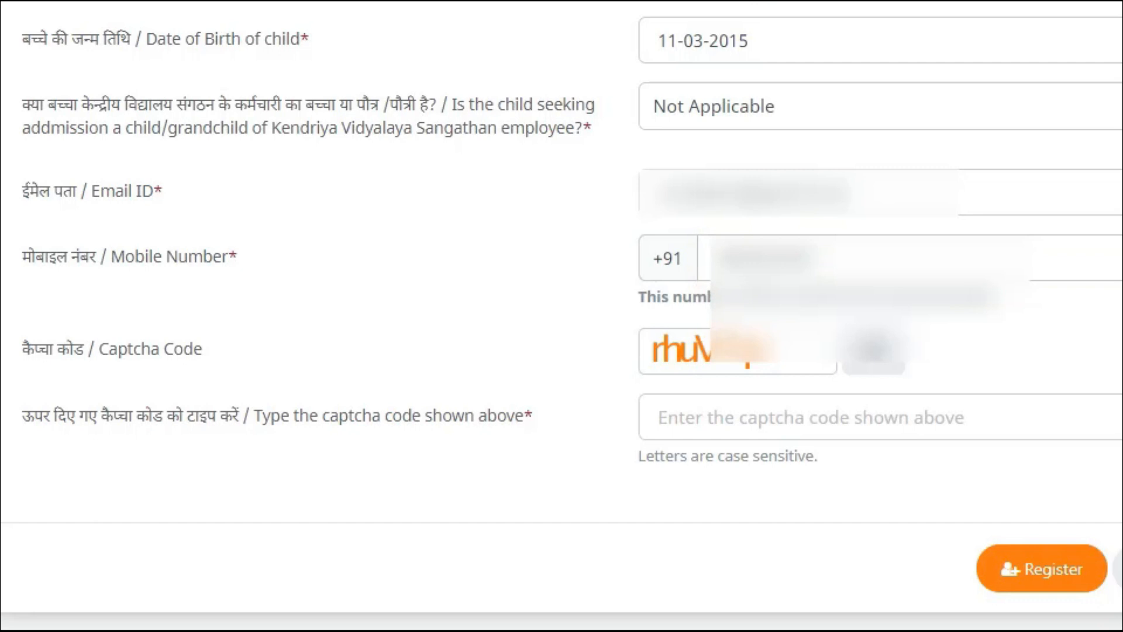
Step: Enter the displayed captcha code and submit the new registration
left_click(690, 413)
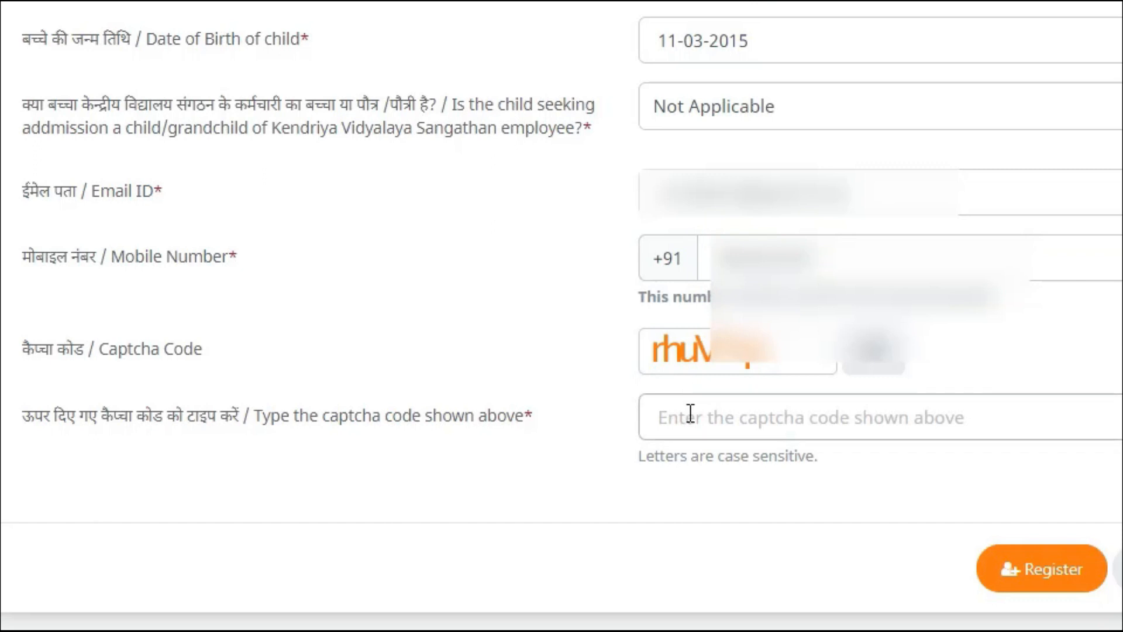
left_click(690, 413)
type("r")
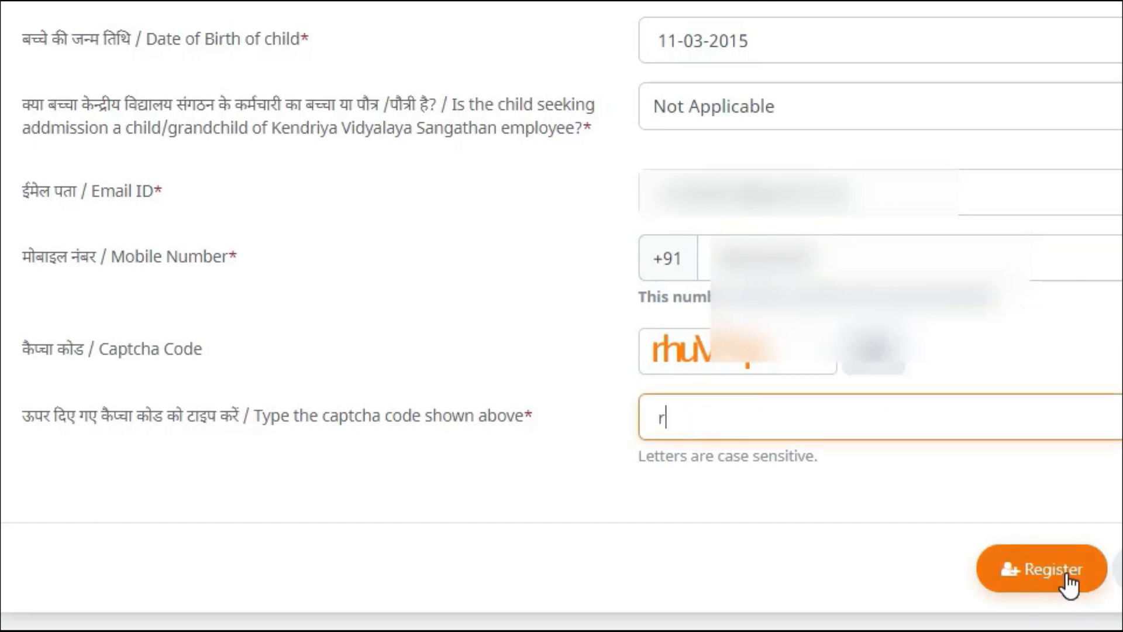
type("huVYp")
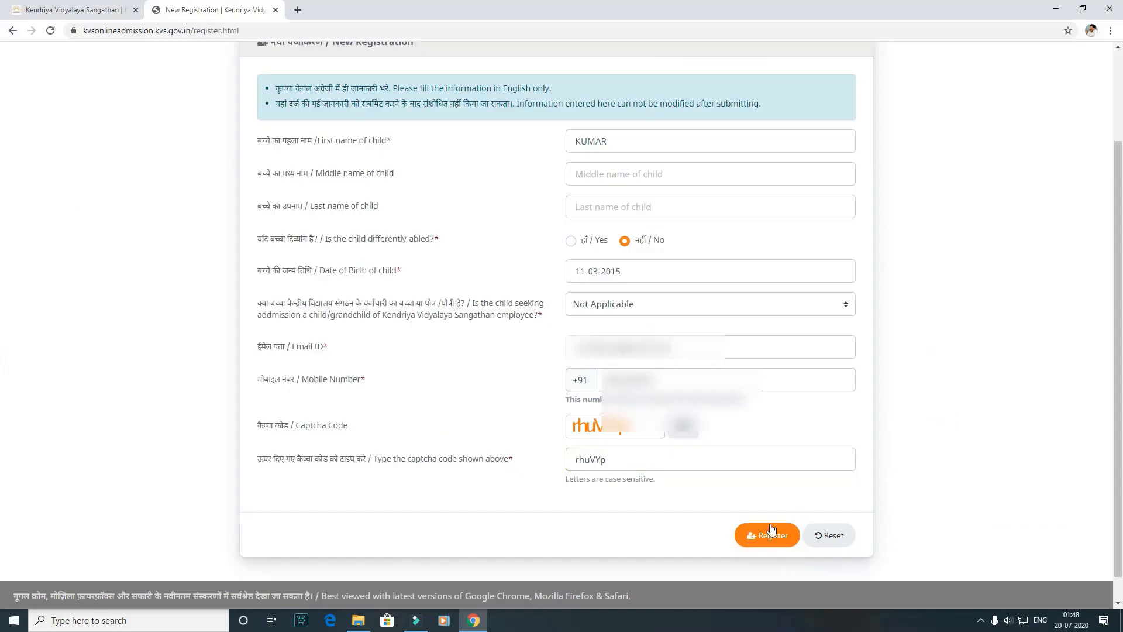
left_click(1041, 568)
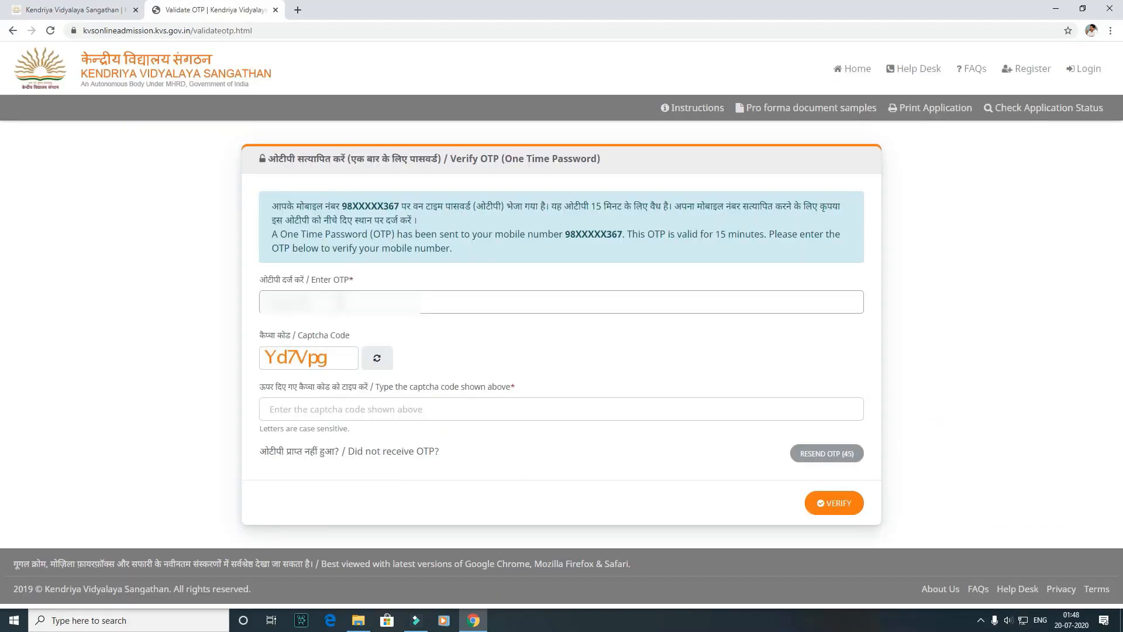
Step: Enter the one-time password received on the registered mobile number
left_click(339, 302)
type("**")
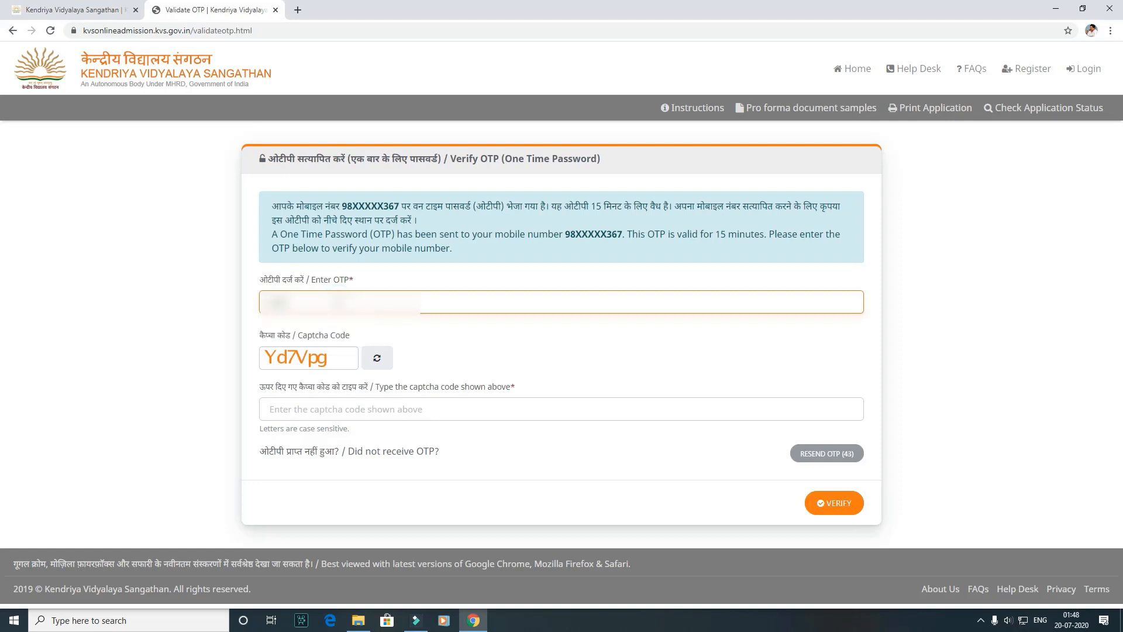
type("*")
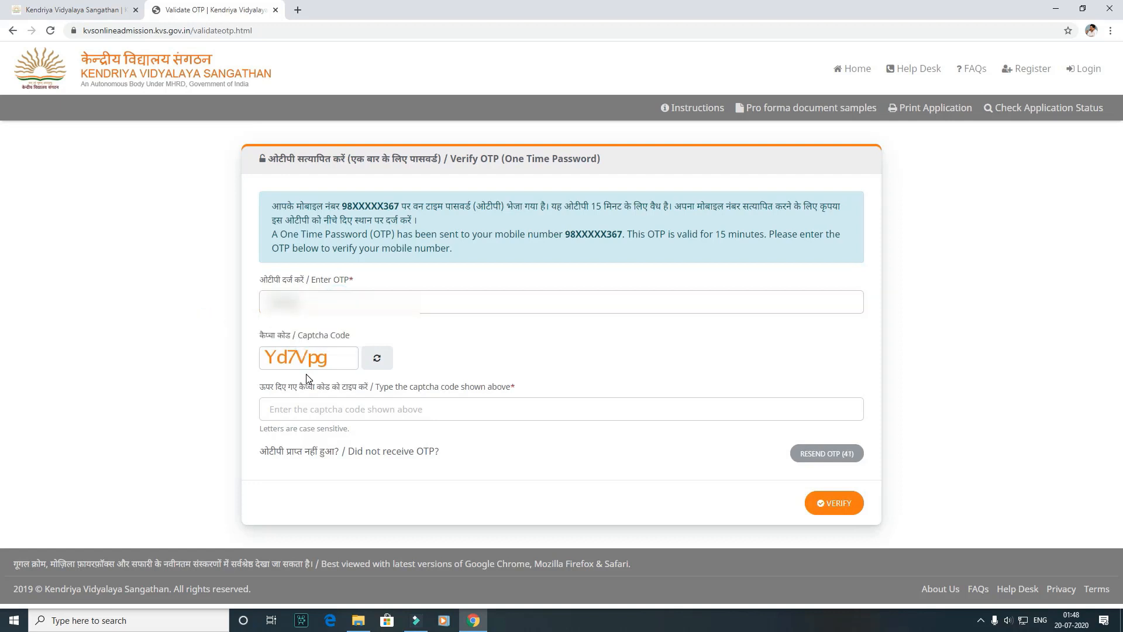
Step: Enter the displayed captcha code and submit the OTP for verification
left_click(340, 401)
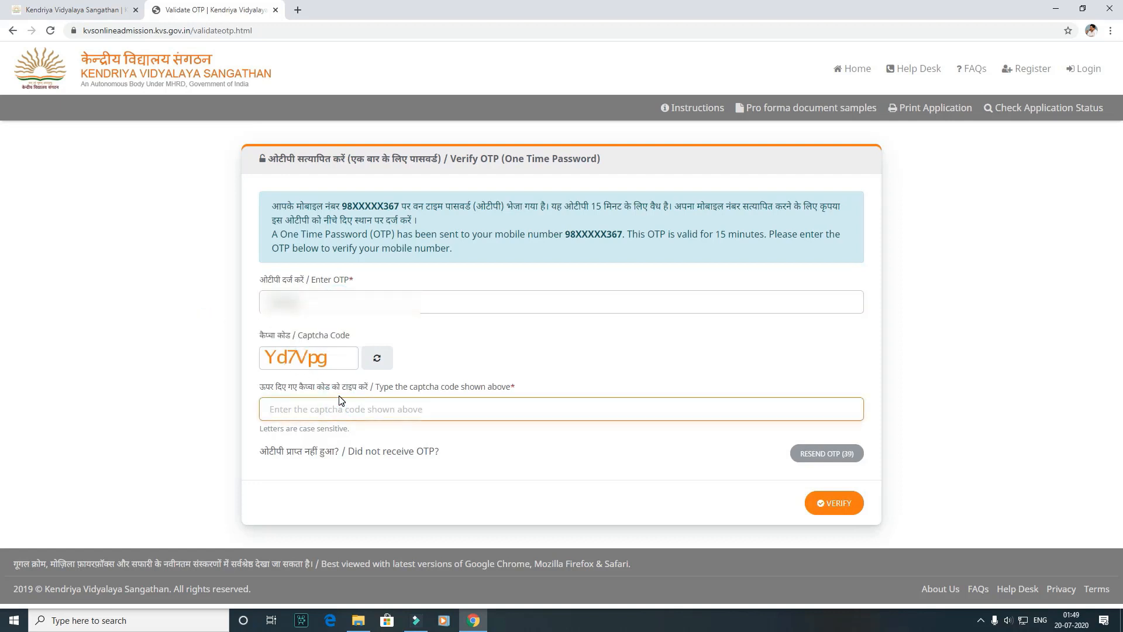
type("Yd7Vpg")
left_click(213, 436)
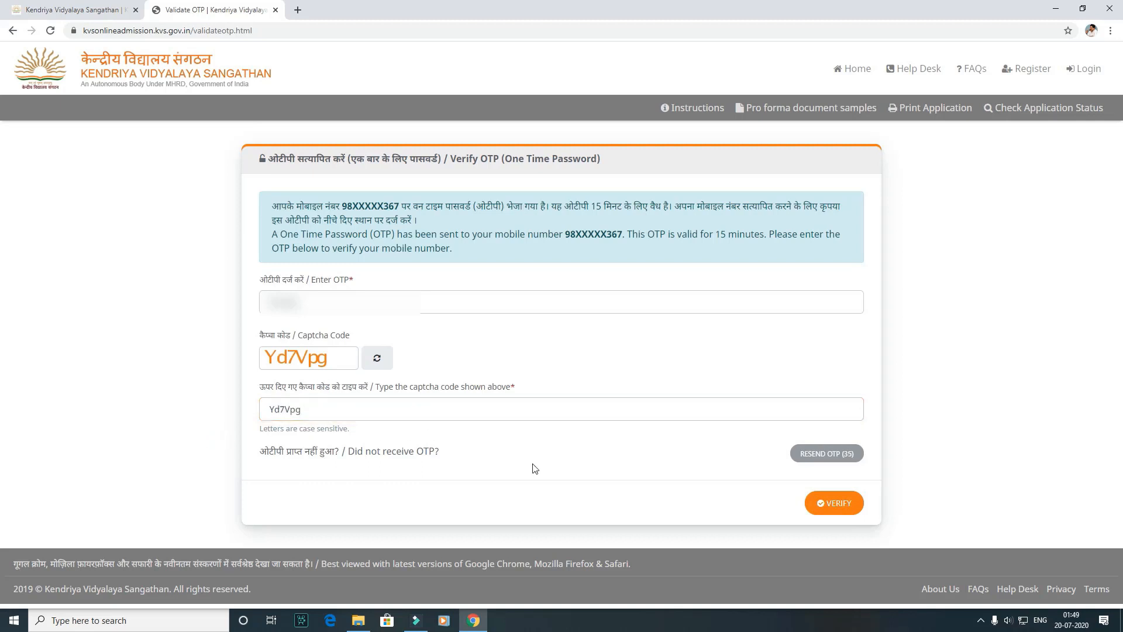
left_click(855, 514)
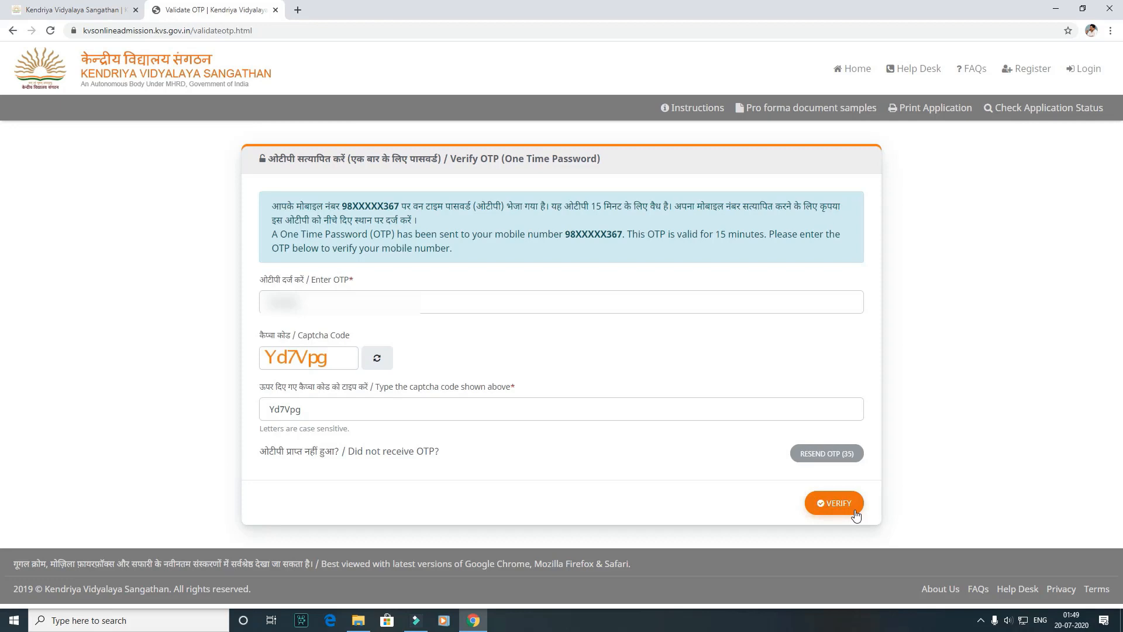
left_click(854, 513)
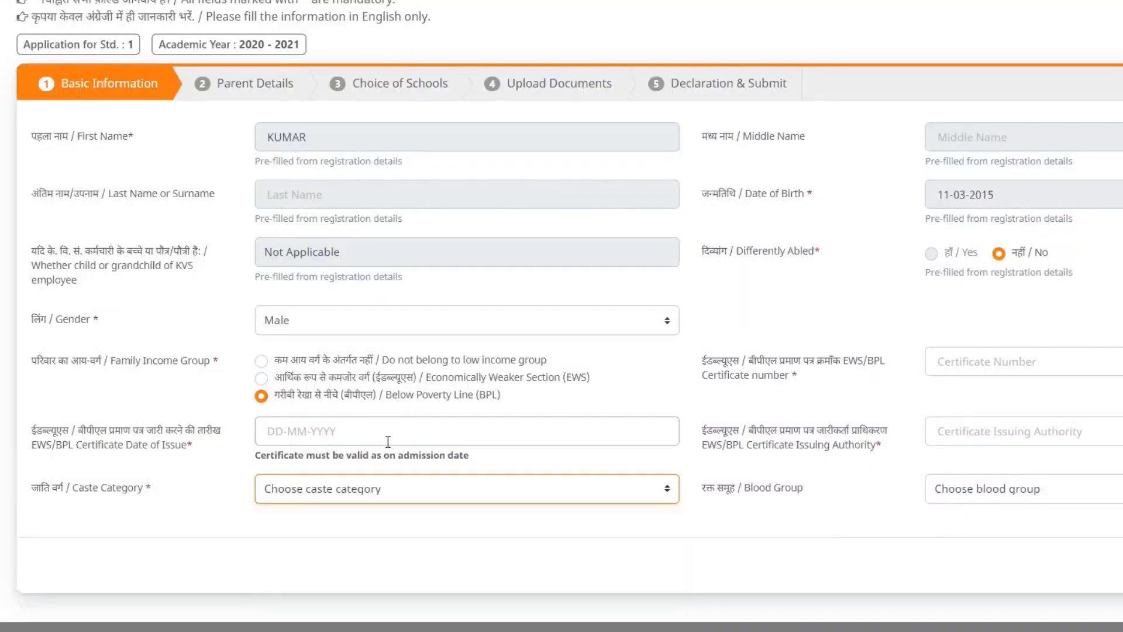
Step: Set the caste category to OBC (Non-Creamy Layer) and the EWS/BPL certificate date of issue to 14-07-2020
left_click(366, 500)
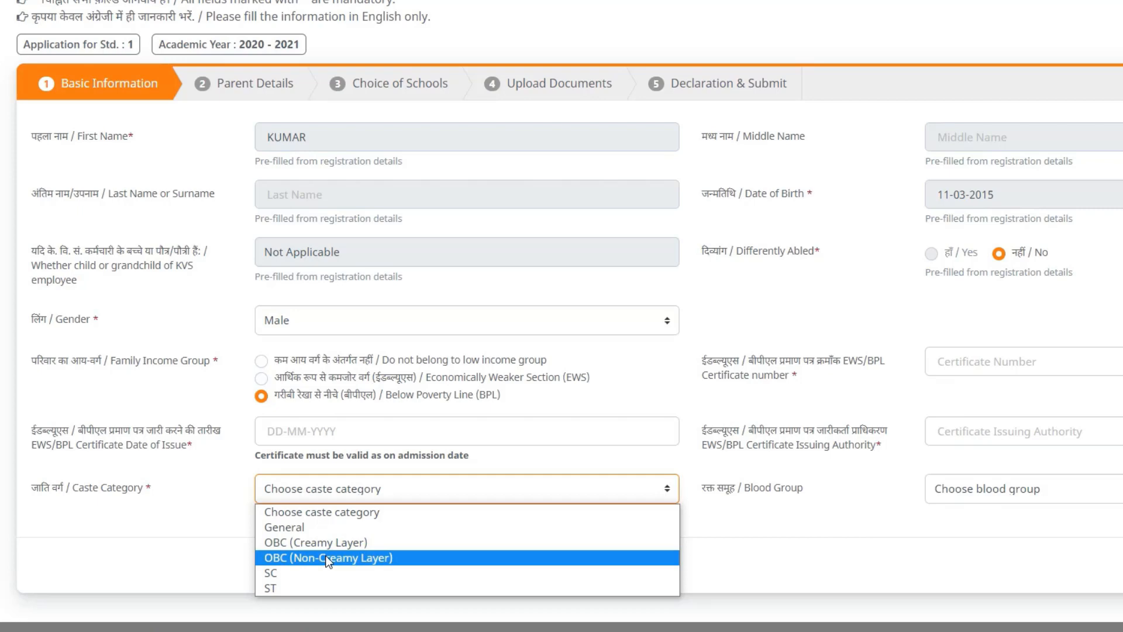
left_click(328, 560)
left_click(328, 431)
left_click(324, 191)
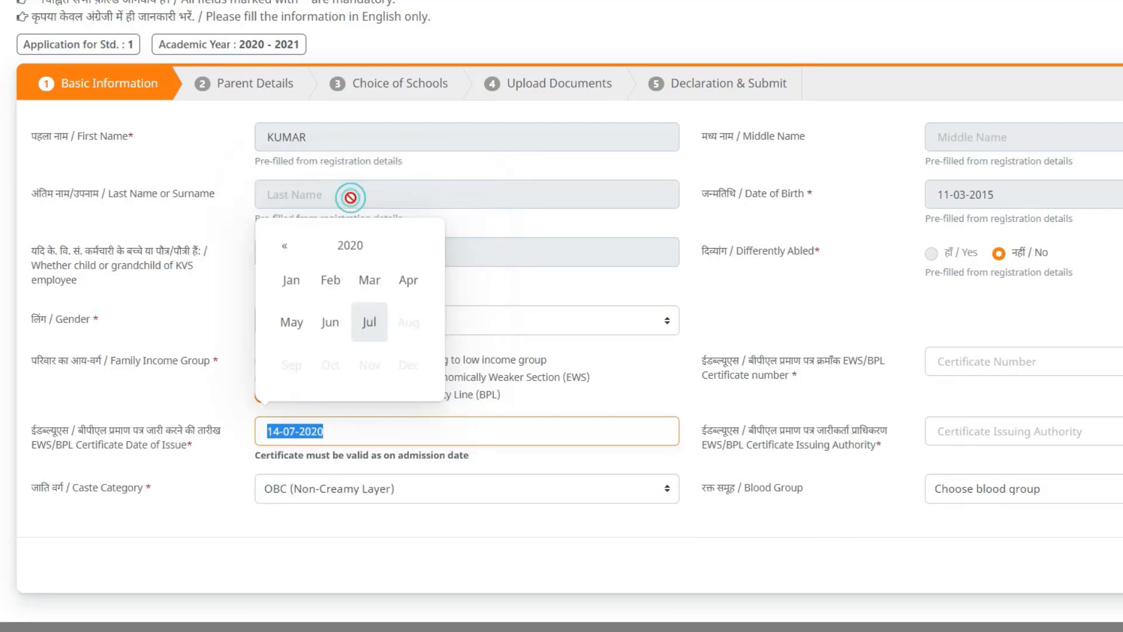
scroll(353, 281, "up", 1)
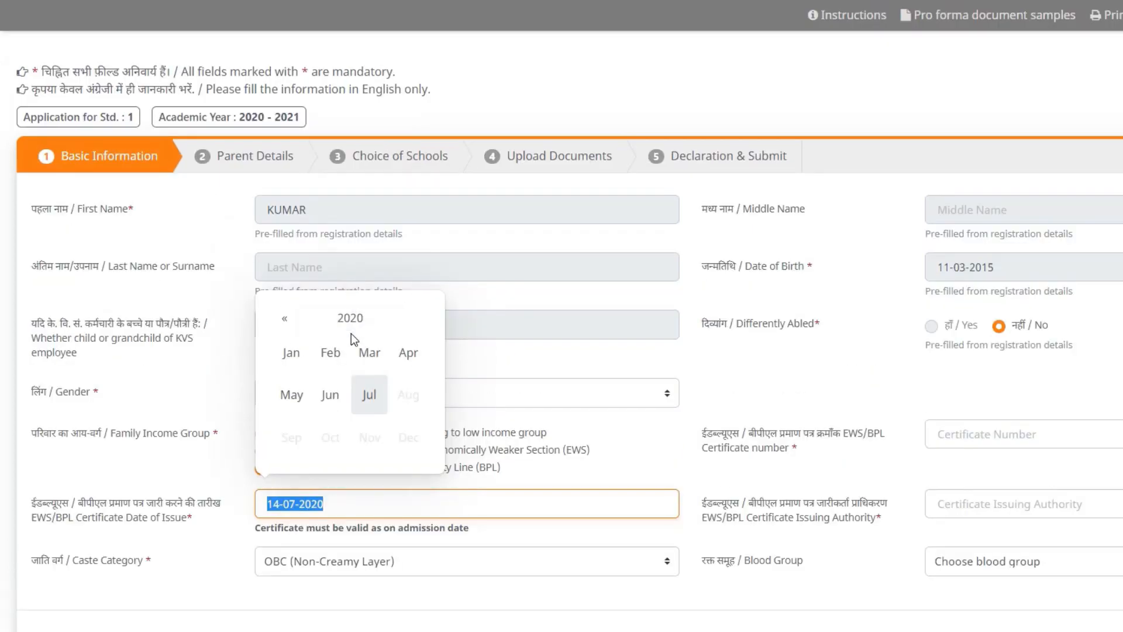
scroll(351, 334, "down", 2)
left_click(362, 503)
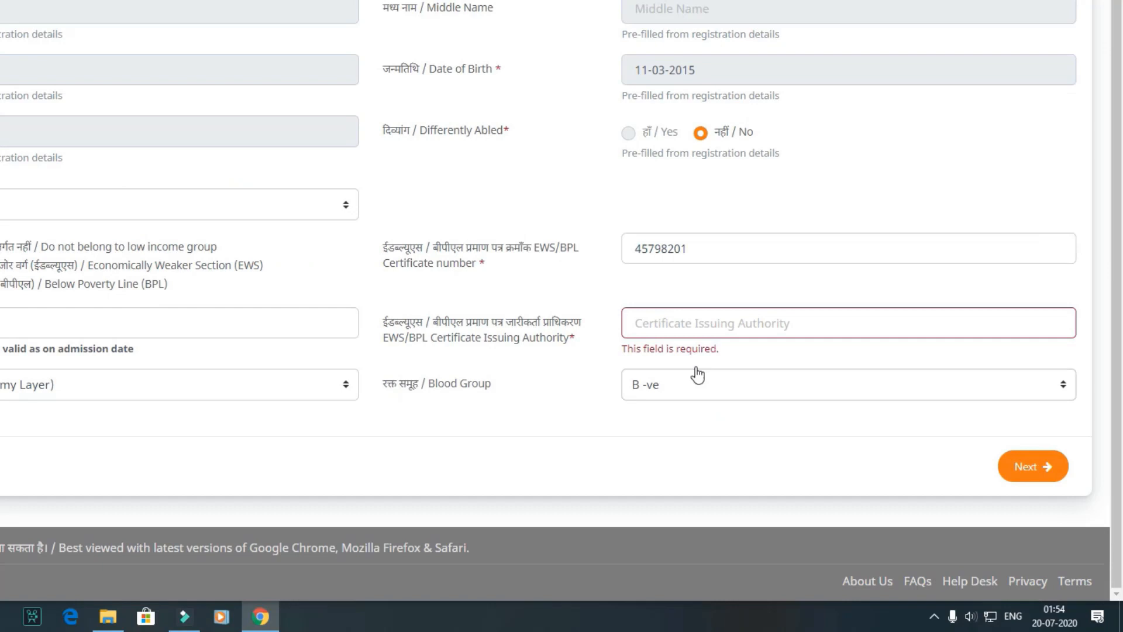
Step: Enter Tehsildar as the EWS/BPL certificate issuing authority and set the blood group to B +ve
left_click(670, 321)
type("Tehsi")
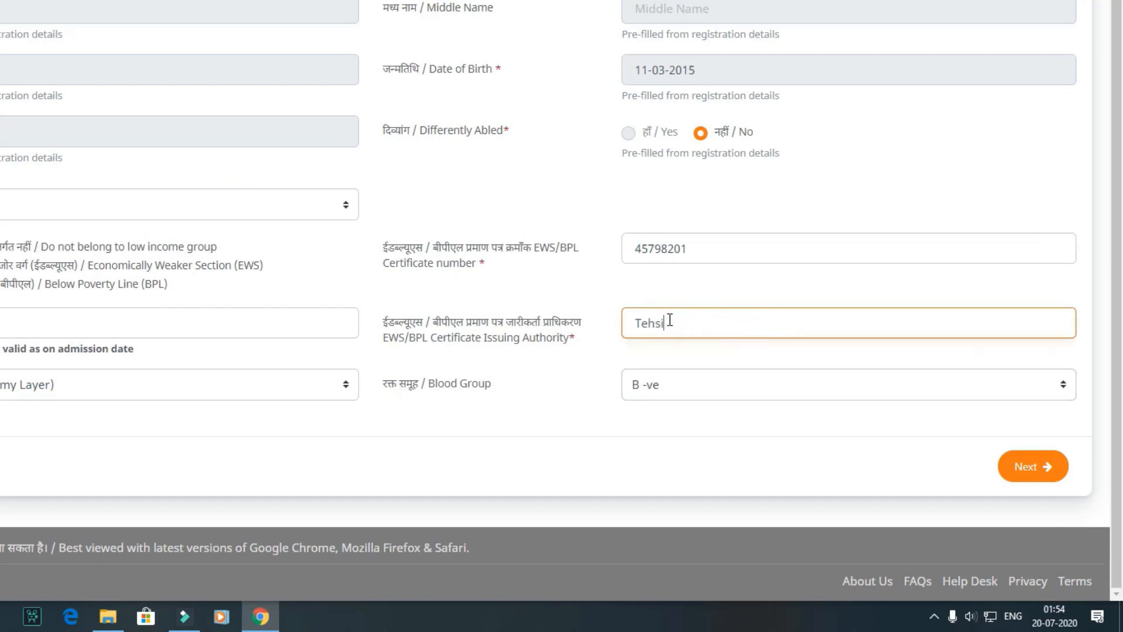
type("ldar")
left_click(564, 486)
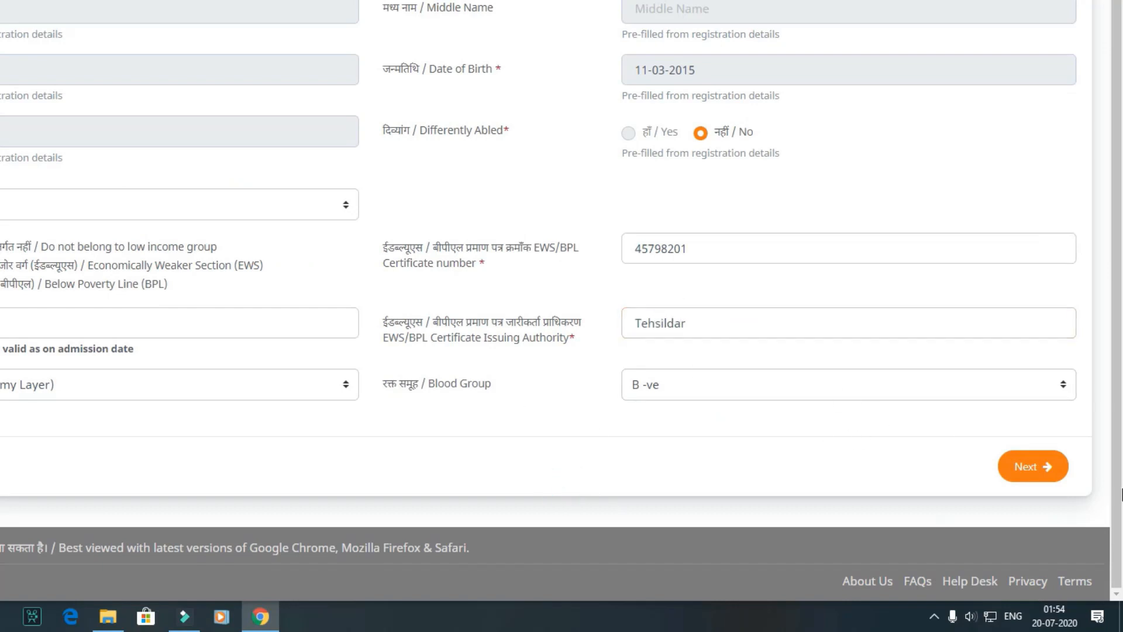
left_click(875, 380)
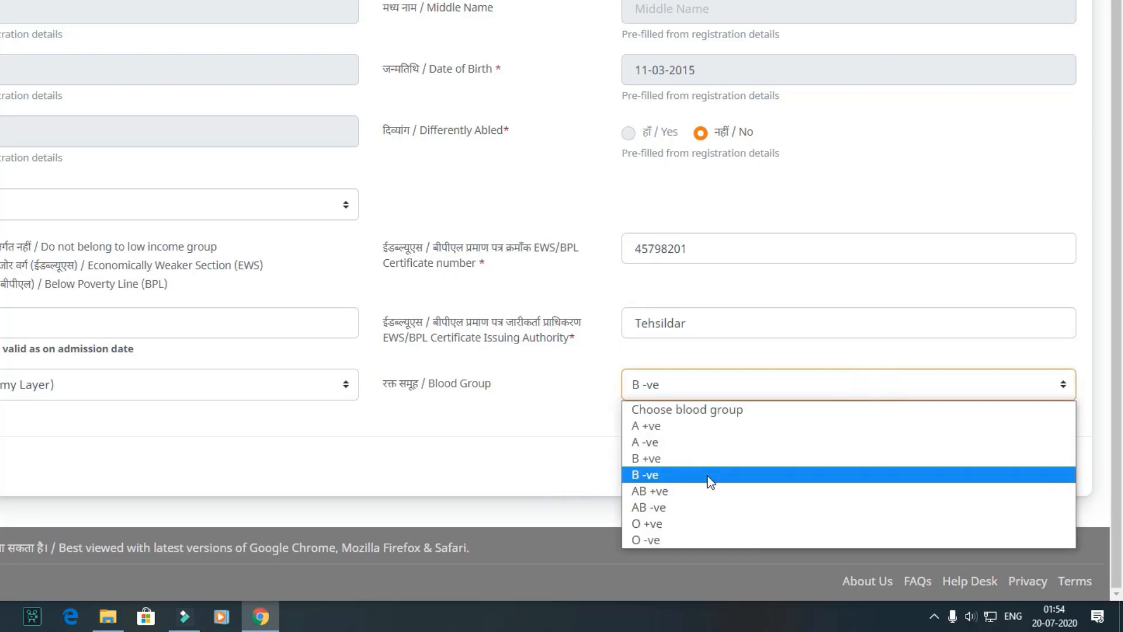
left_click(704, 459)
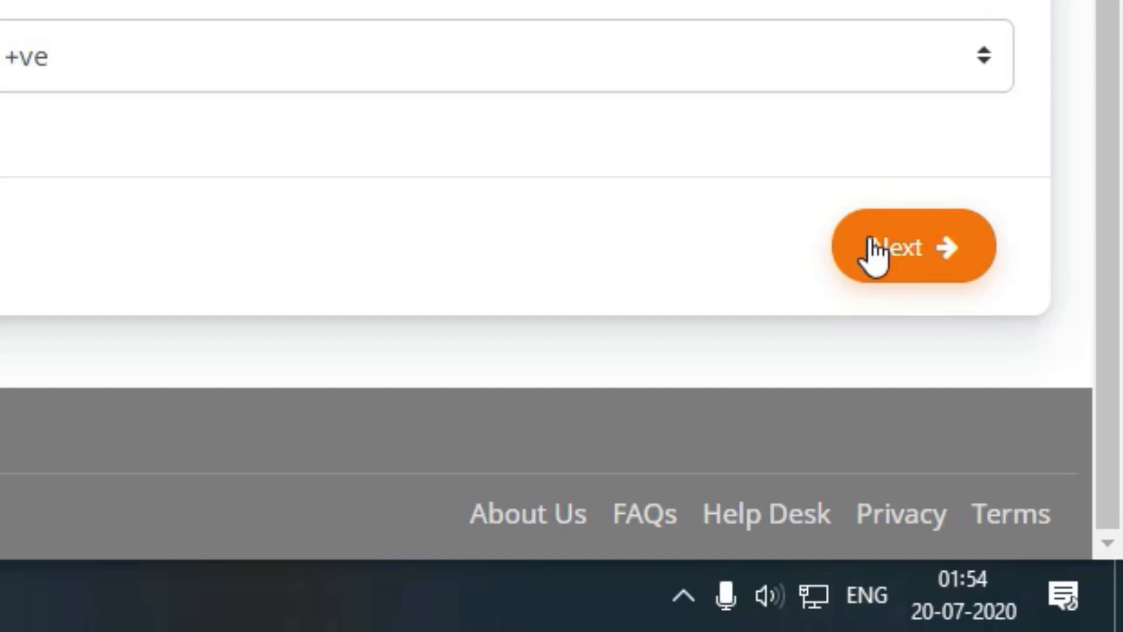
Step: Proceed to the Parent Details section and set the mother's title to Mrs
left_click(875, 252)
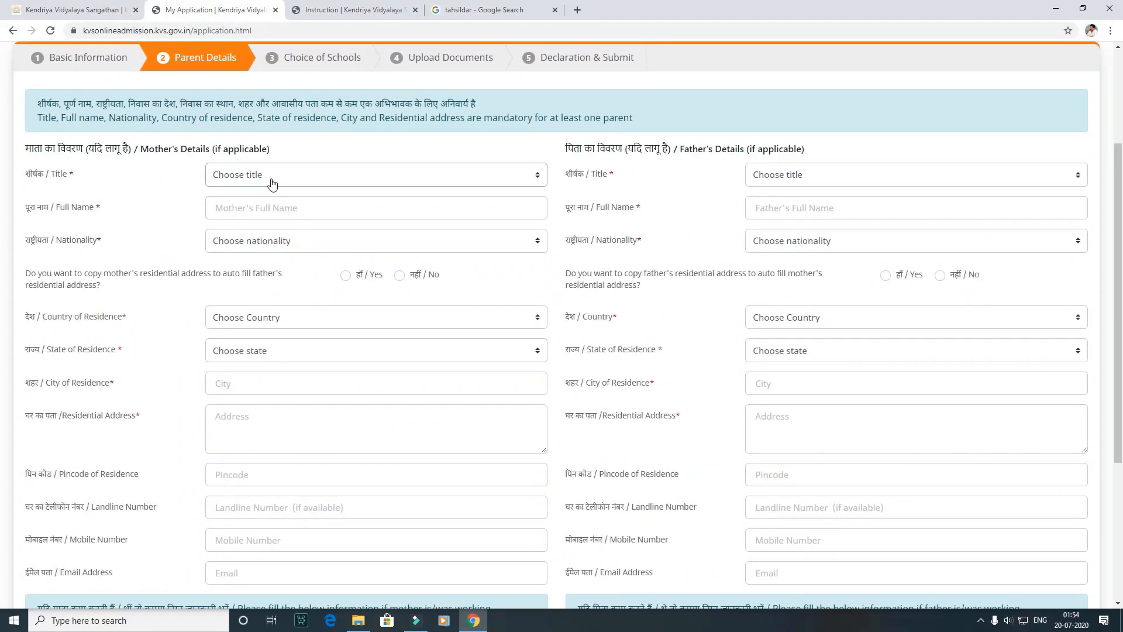
left_click(271, 179)
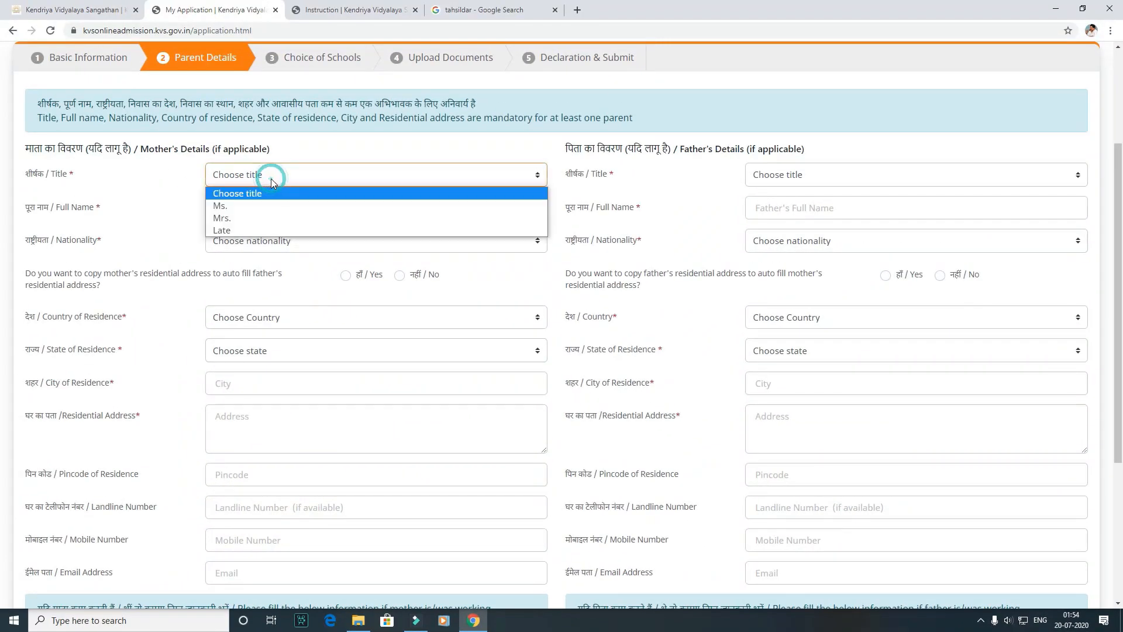
left_click(263, 213)
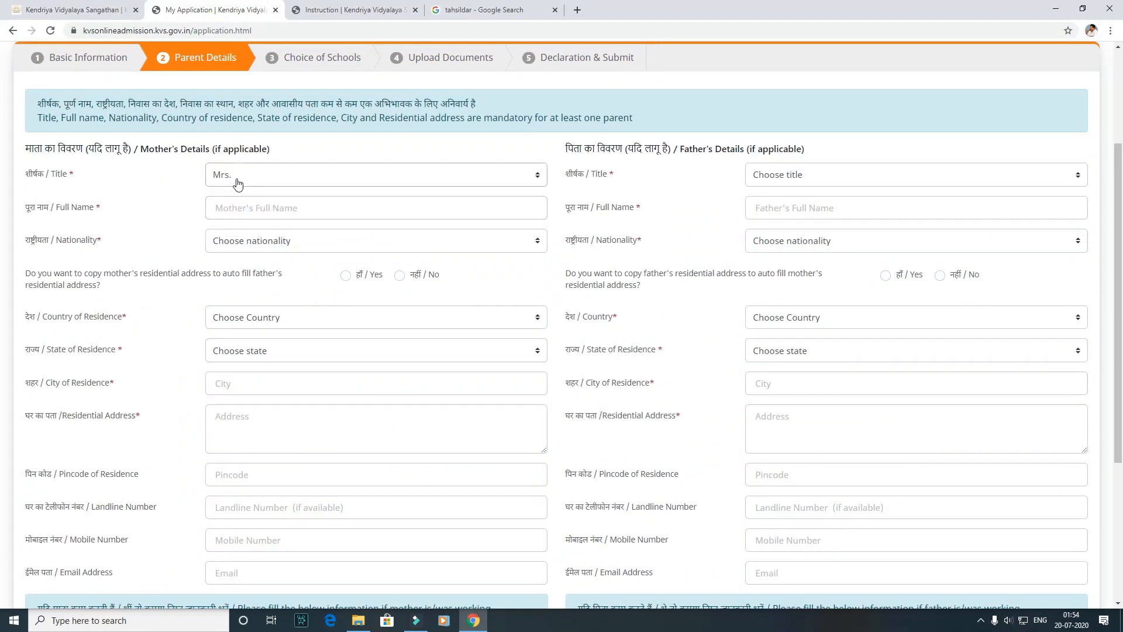
left_click(237, 182)
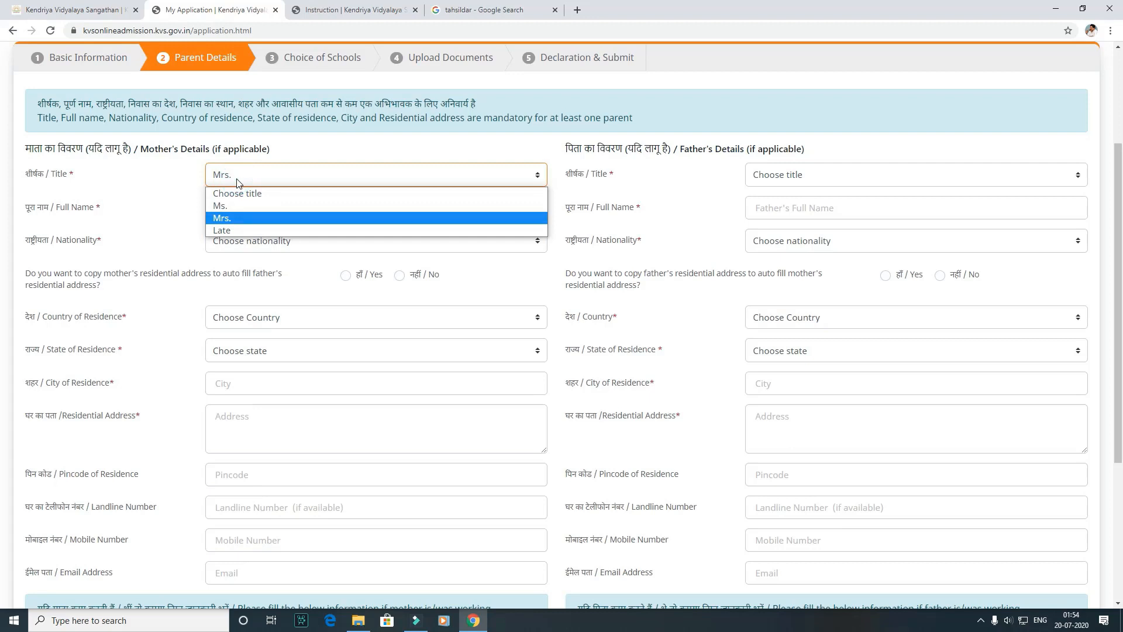
left_click(226, 216)
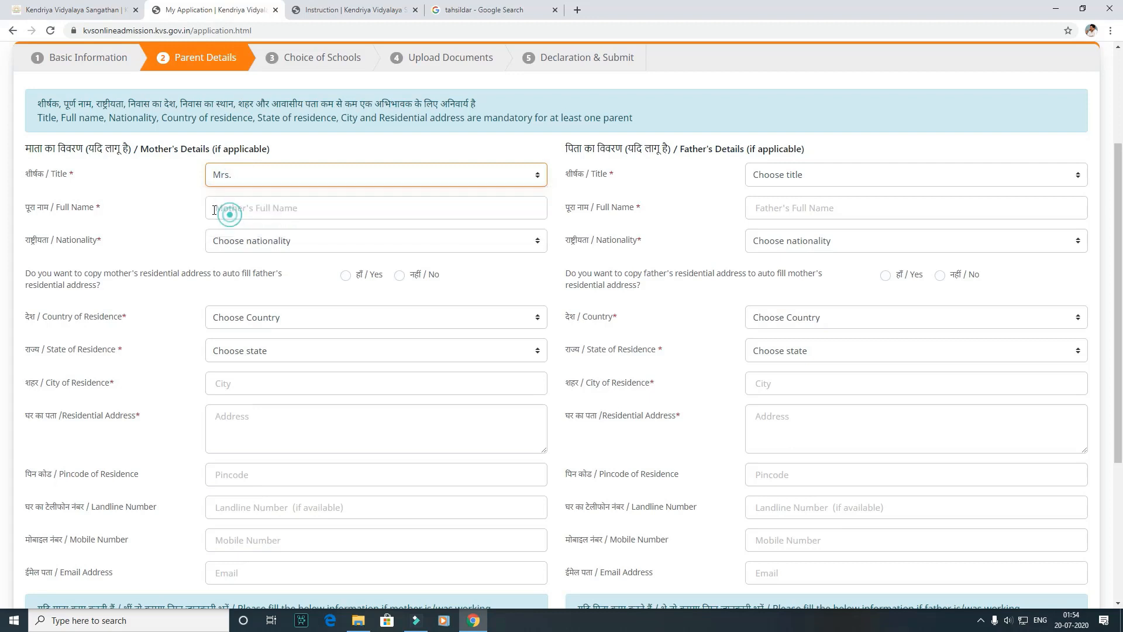
left_click(198, 192)
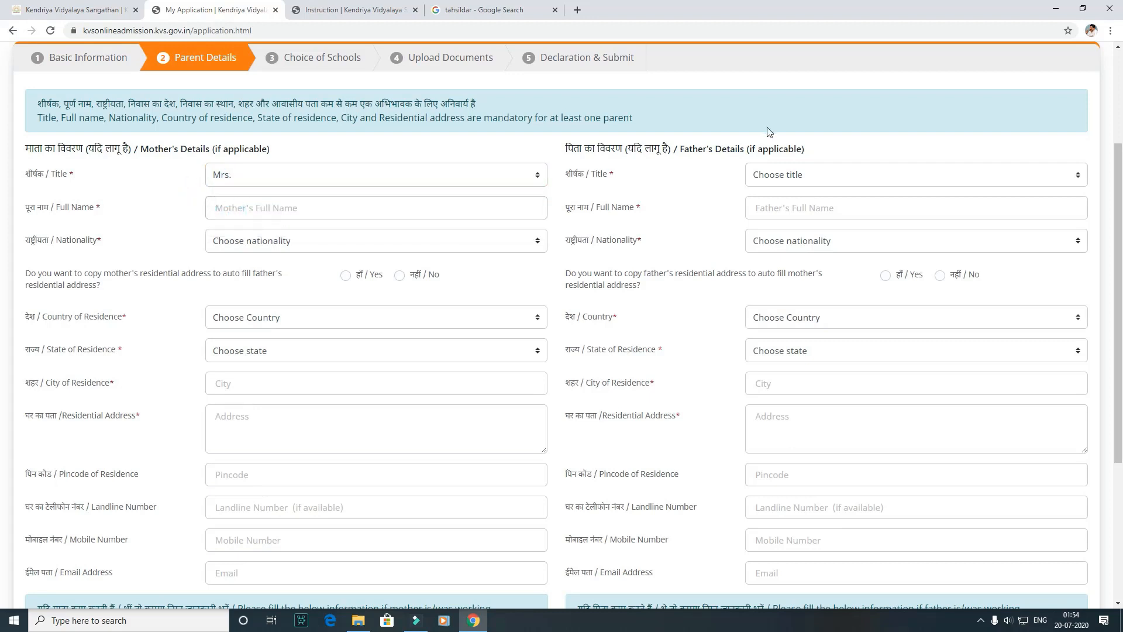
Step: Enter the mother's full name and set her nationality to Indian
left_click(236, 210)
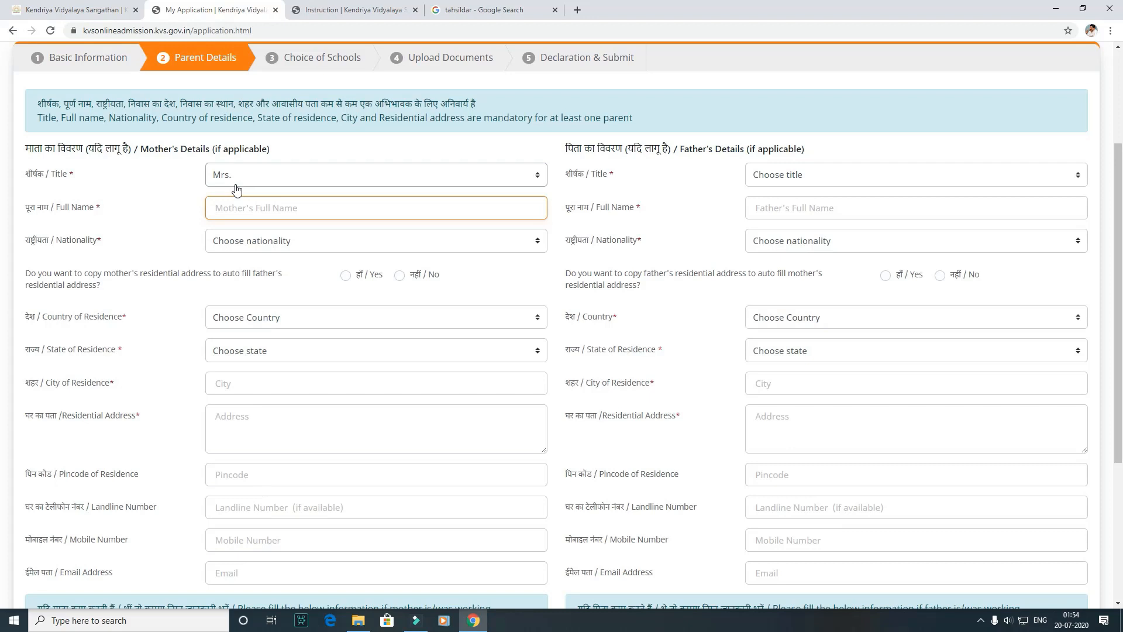
type("MEENA")
left_click(173, 203)
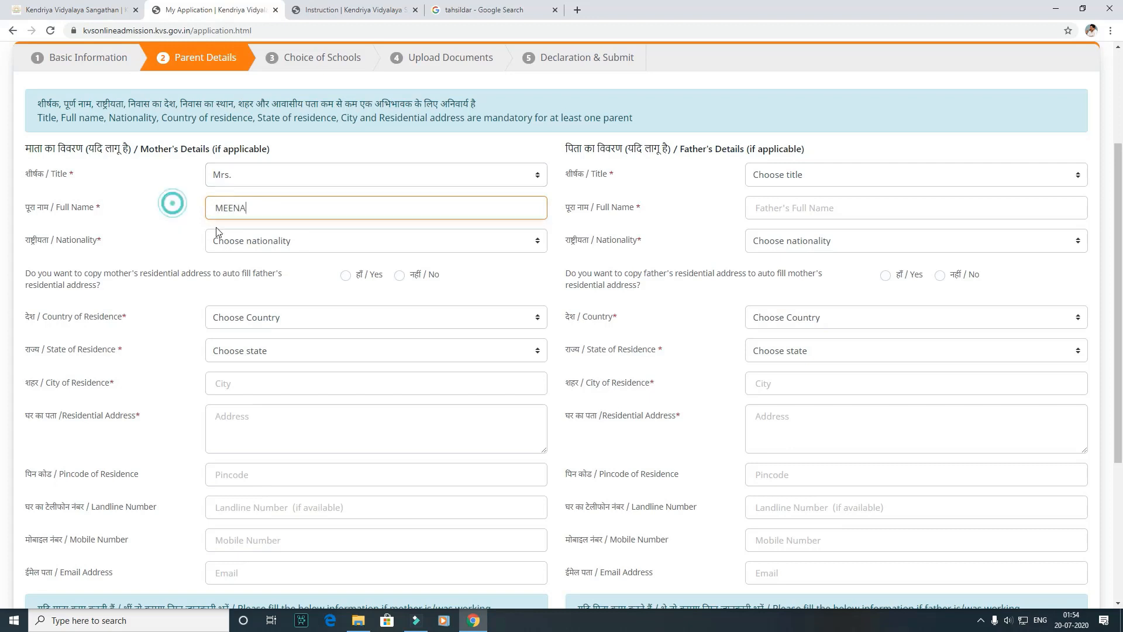
left_click(250, 240)
left_click(250, 270)
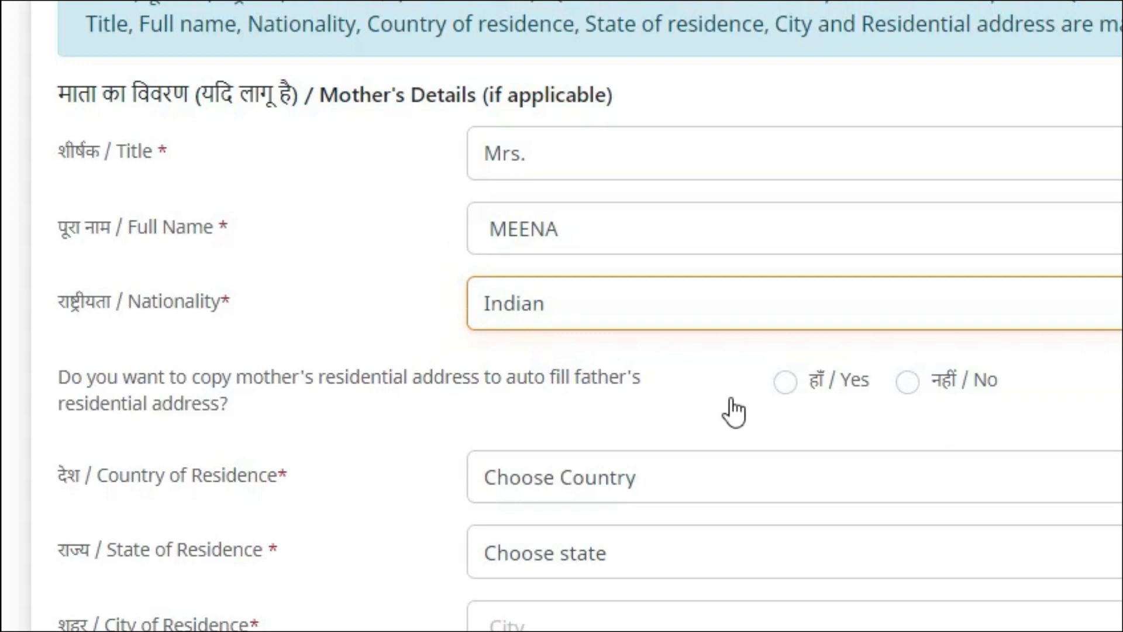
Step: Choose to copy the mother's residential address to the father's, and set her country to India and state to Tamil Nadu
left_click(823, 390)
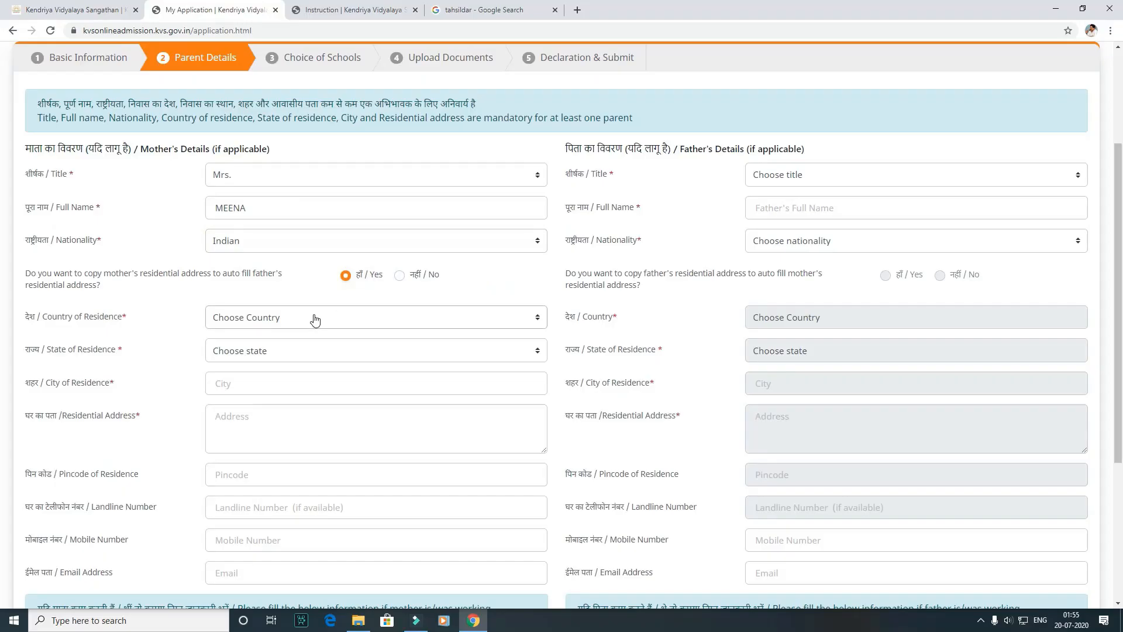
left_click(714, 474)
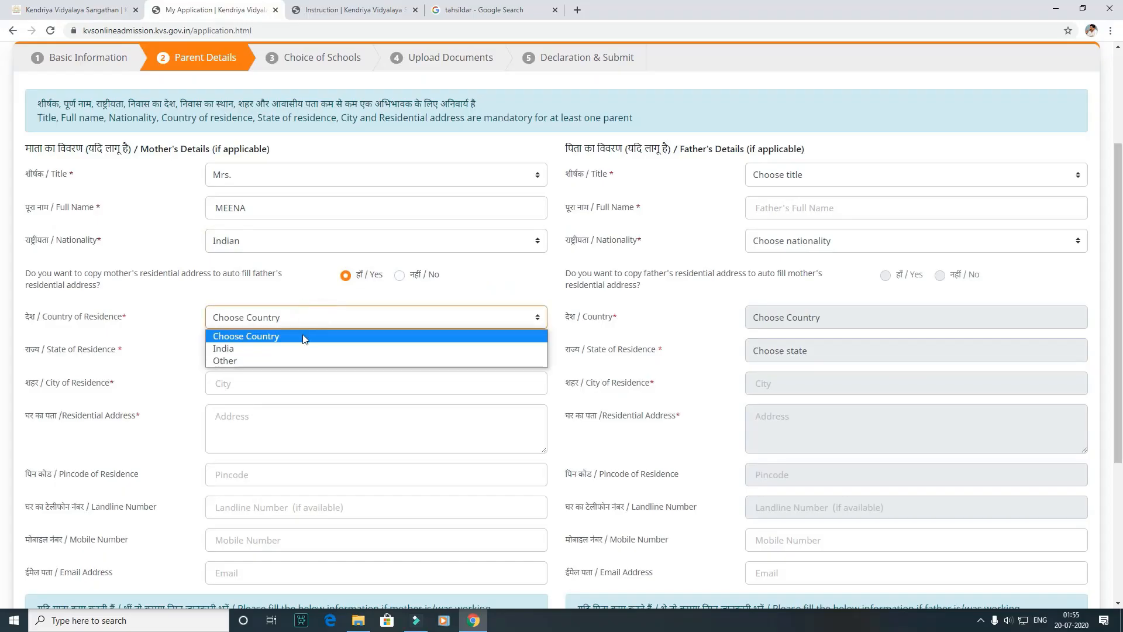
left_click(292, 349)
left_click(278, 353)
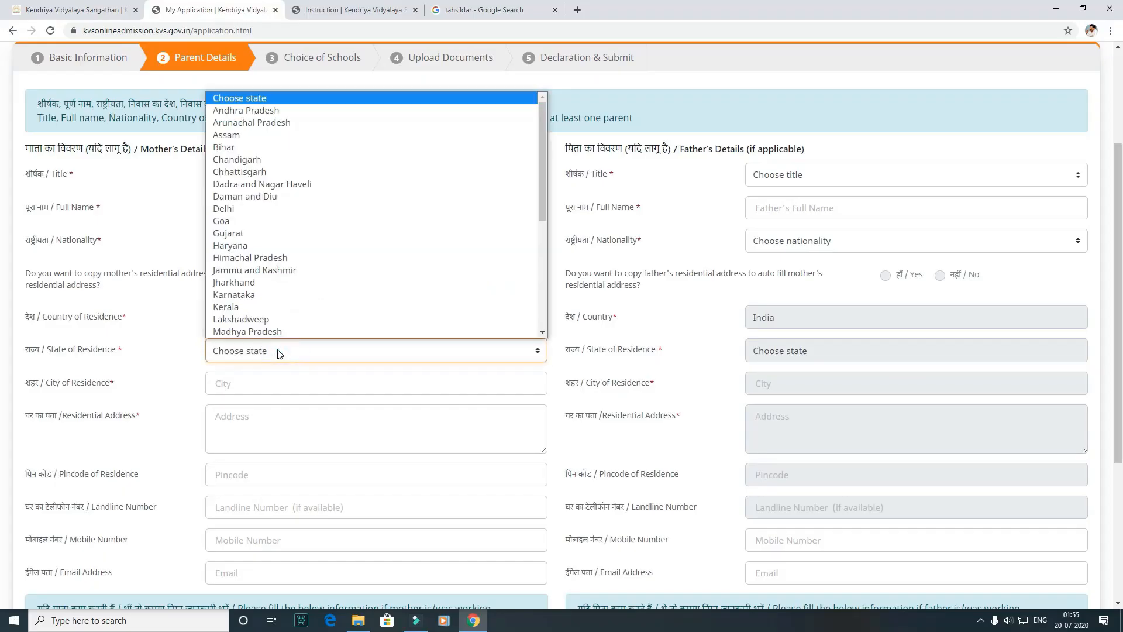
key("t")
left_click(264, 327)
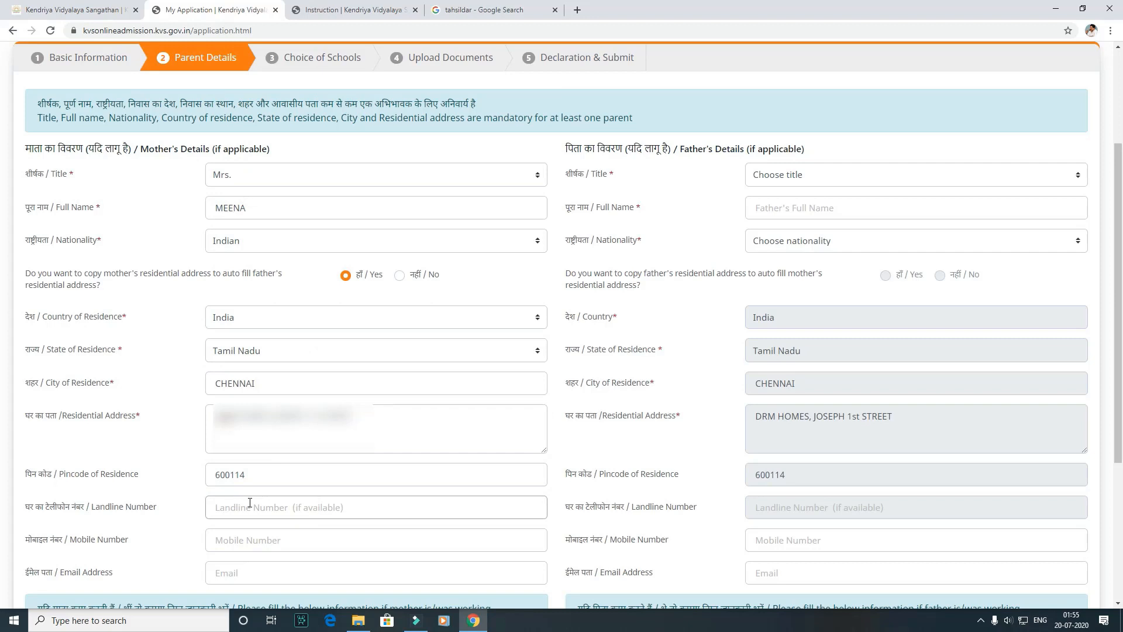
Step: Fill in the mother's mobile number and e-mail address
left_click(222, 541)
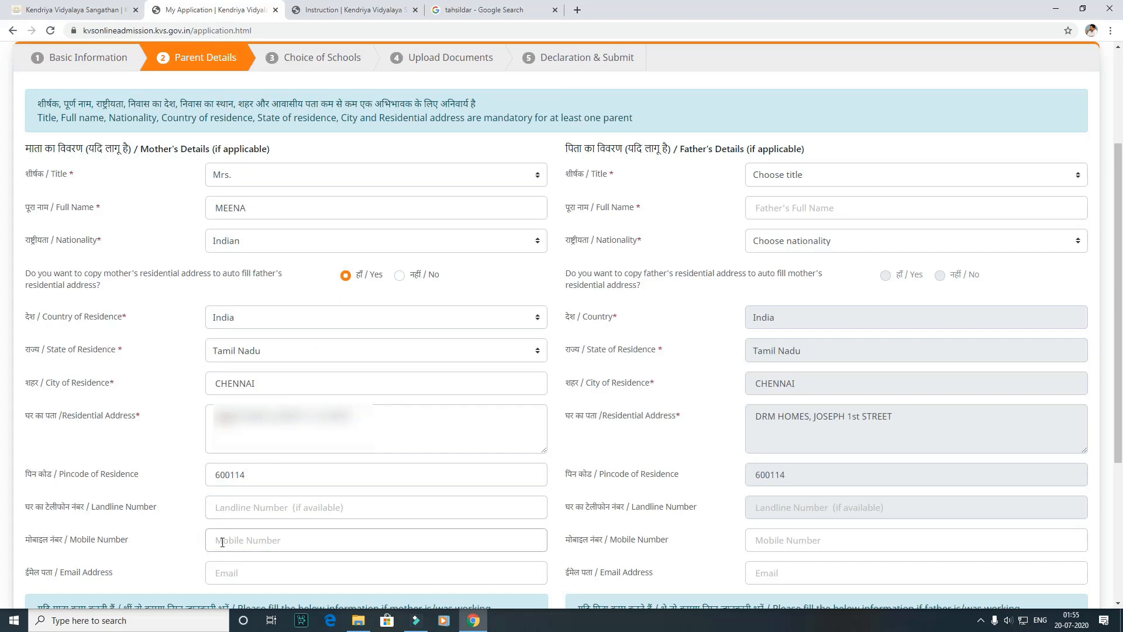
left_click(266, 579)
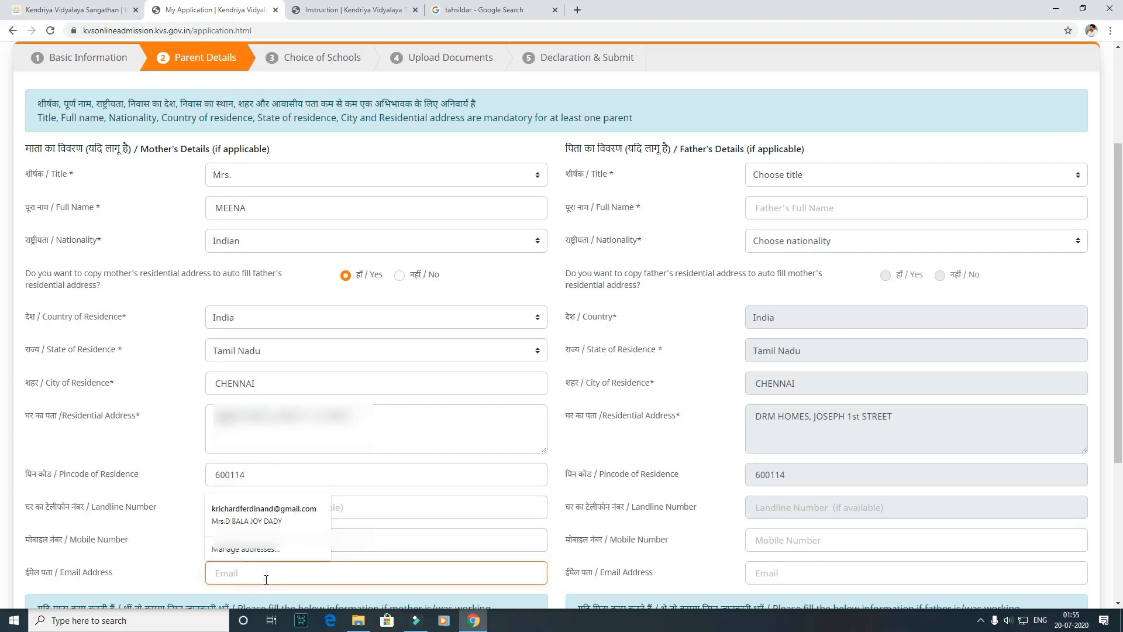
type("jri")
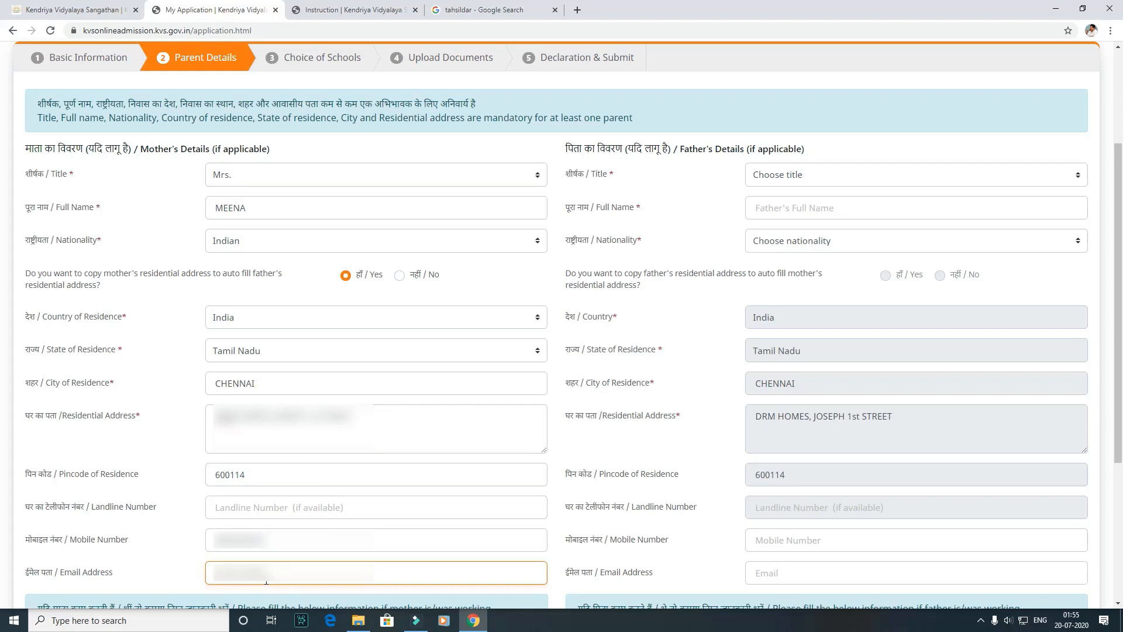
key("BackSpace")
key("BackSpace")
key("BackSpace")
key("BackSpace")
key("BackSpace")
key("BackSpace")
key("BackSpace")
key("BackSpace")
Step: Set the father's title to Mr., enter his full name and choose his nationality
left_click(916, 175)
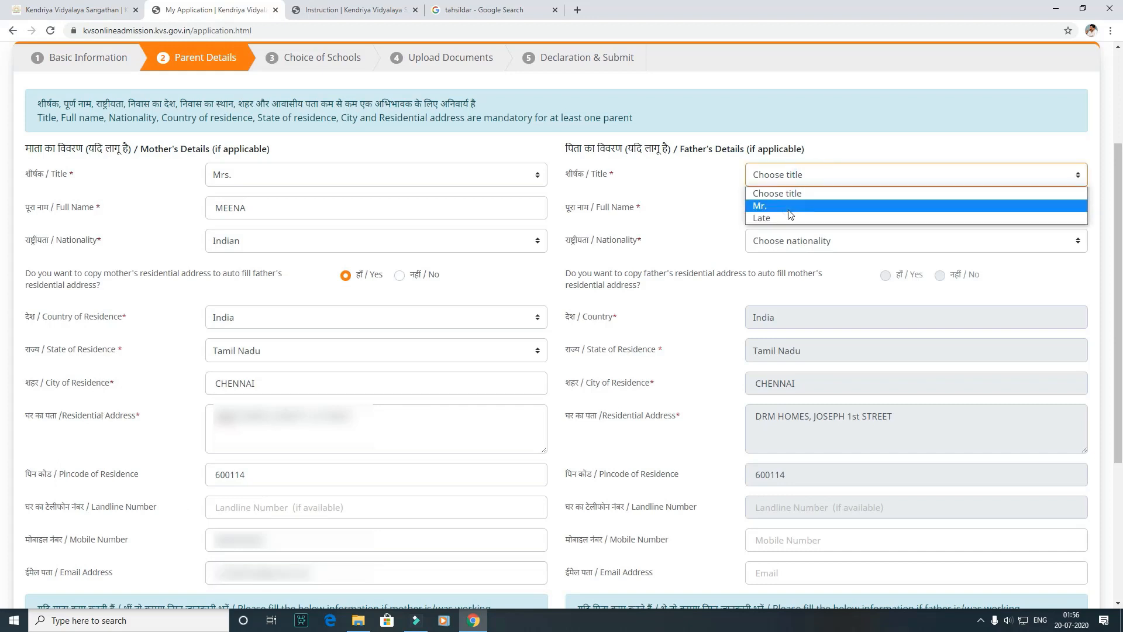
left_click(772, 204)
left_click(785, 209)
type("RAMP")
key("BackSpace")
type("PRASAD")
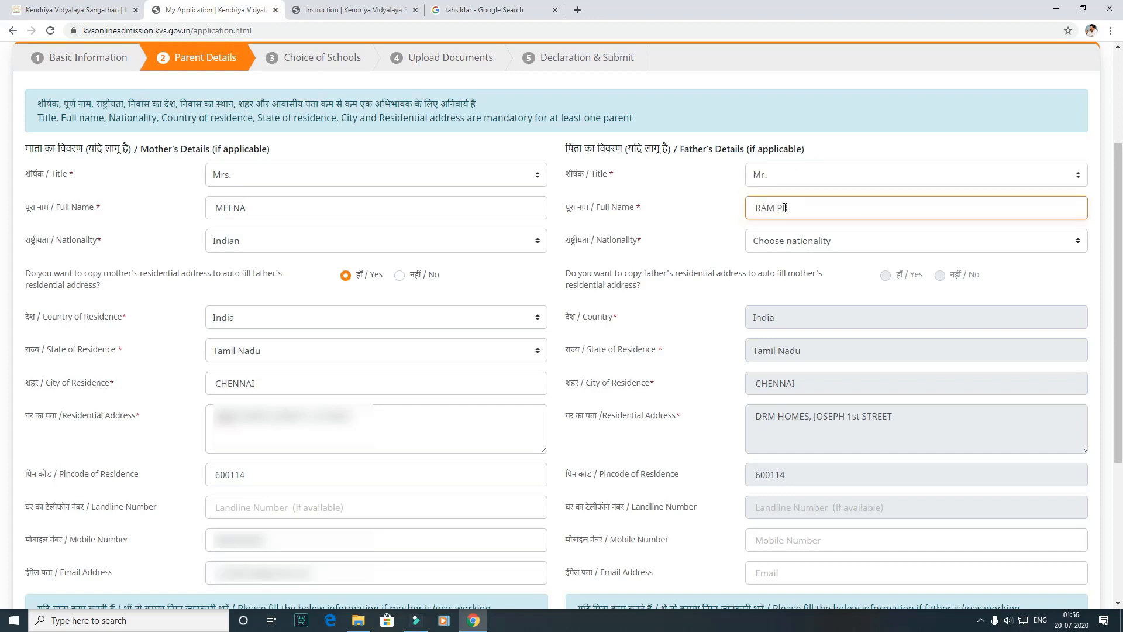
left_click(784, 256)
left_click(791, 269)
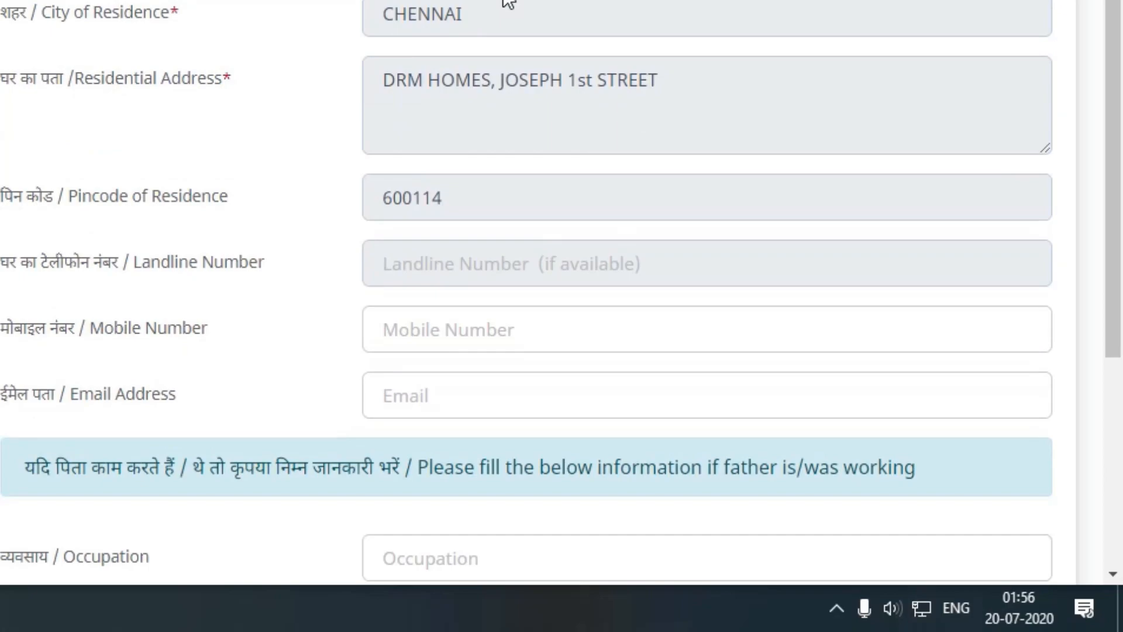
Step: Fill in the mother's occupation and organisation
left_click(571, 138)
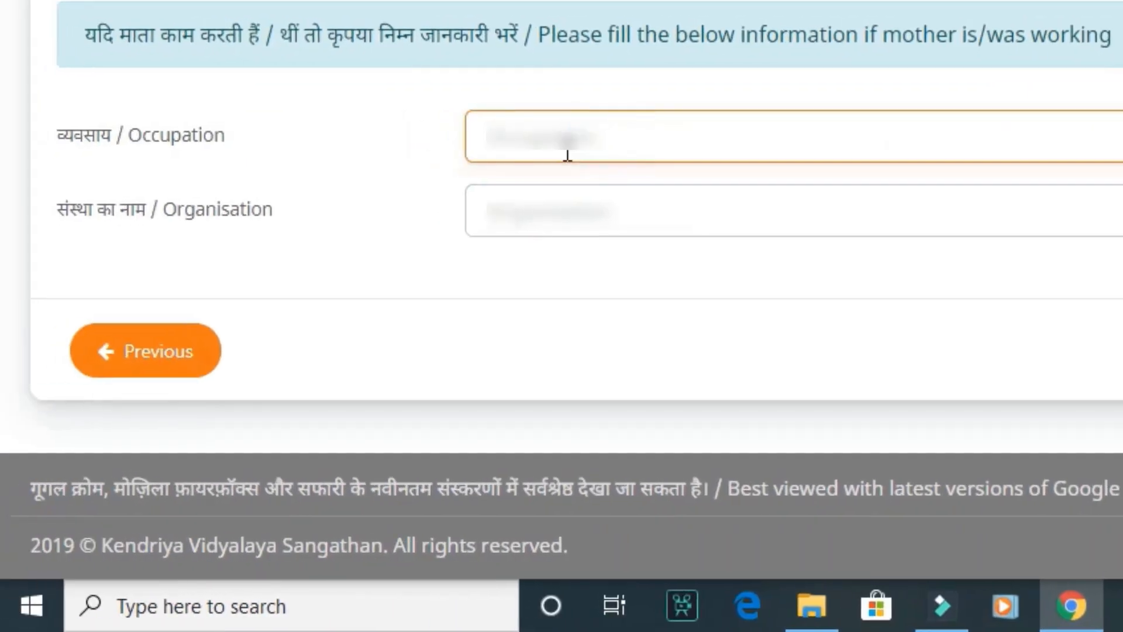
type("Housewi")
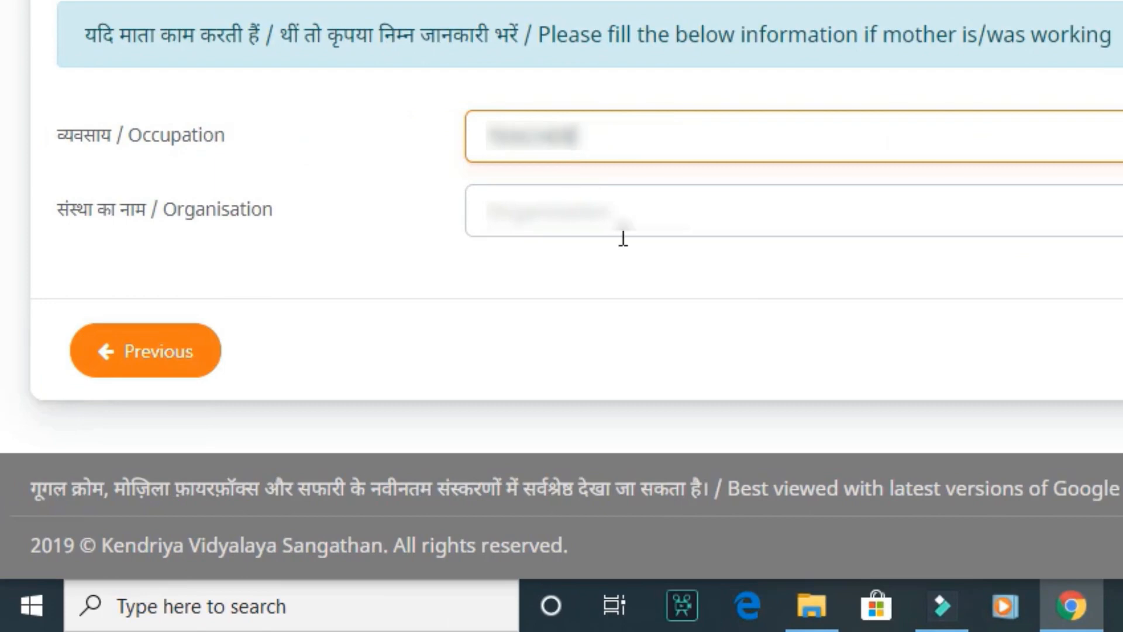
left_click(626, 186)
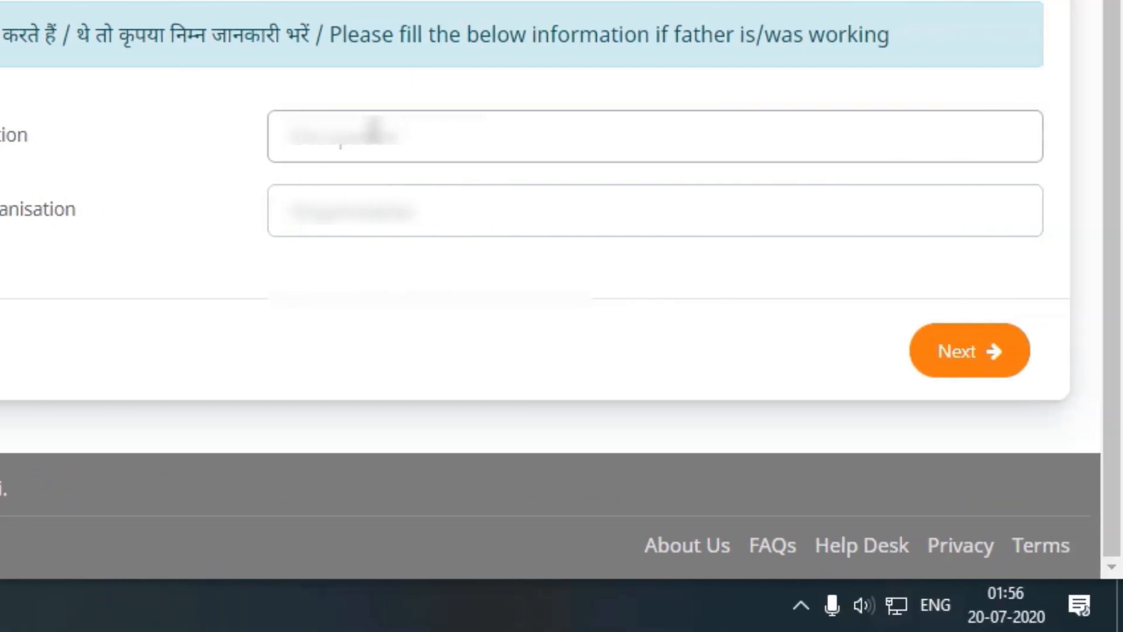
Step: Fill in the father's occupation and organisation, and proceed to the Choice of Schools section
left_click(688, 132)
type("Business")
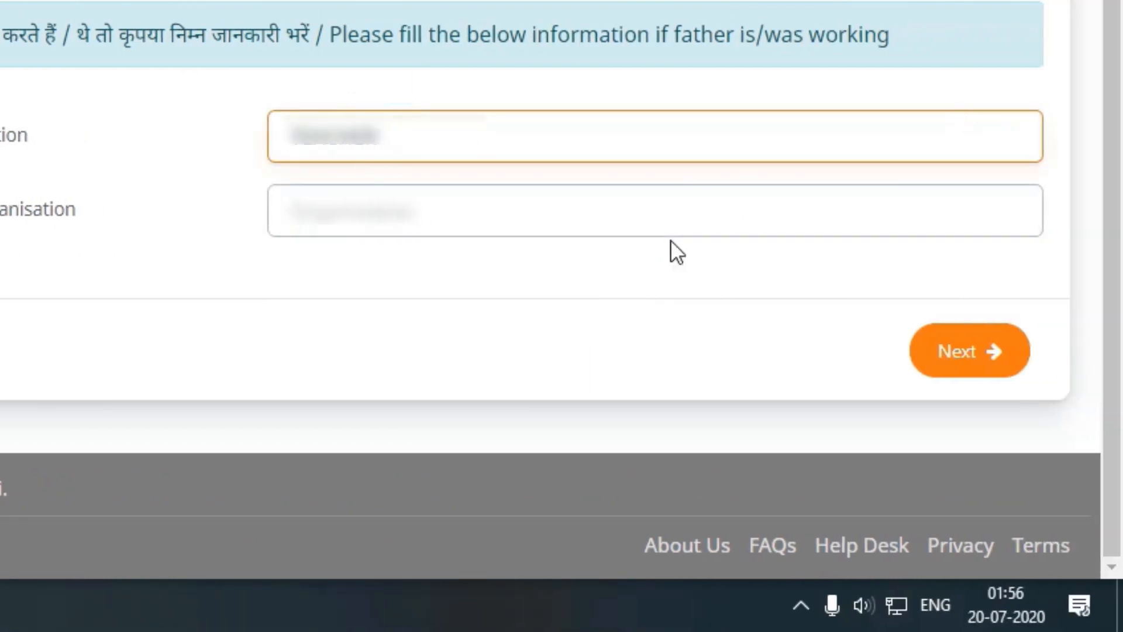
left_click(600, 194)
type("Self")
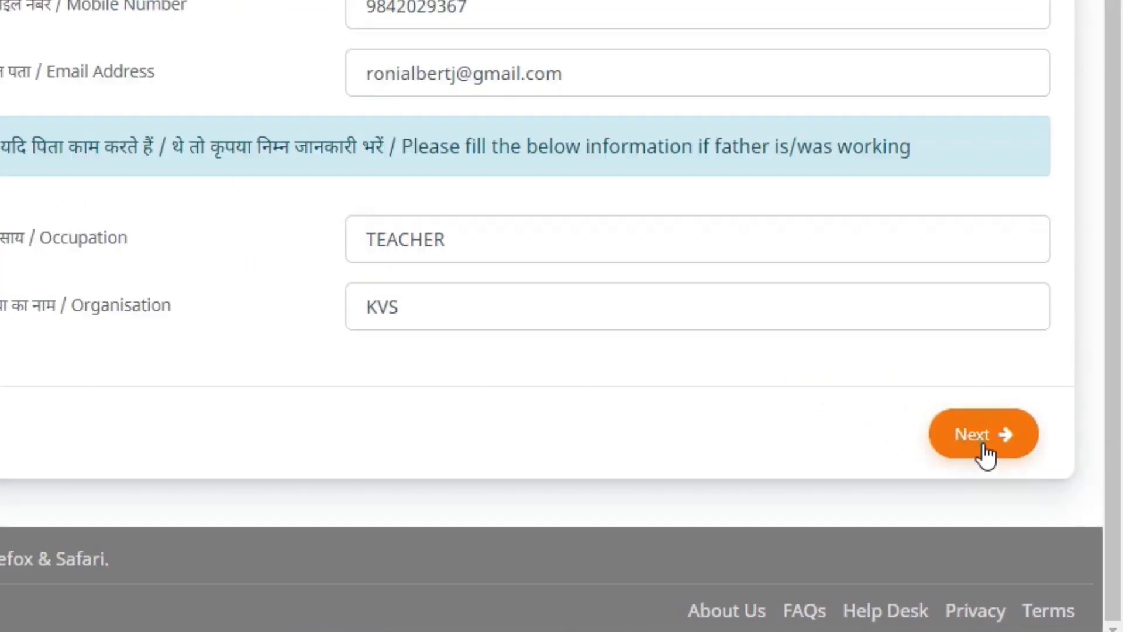
left_click(861, 332)
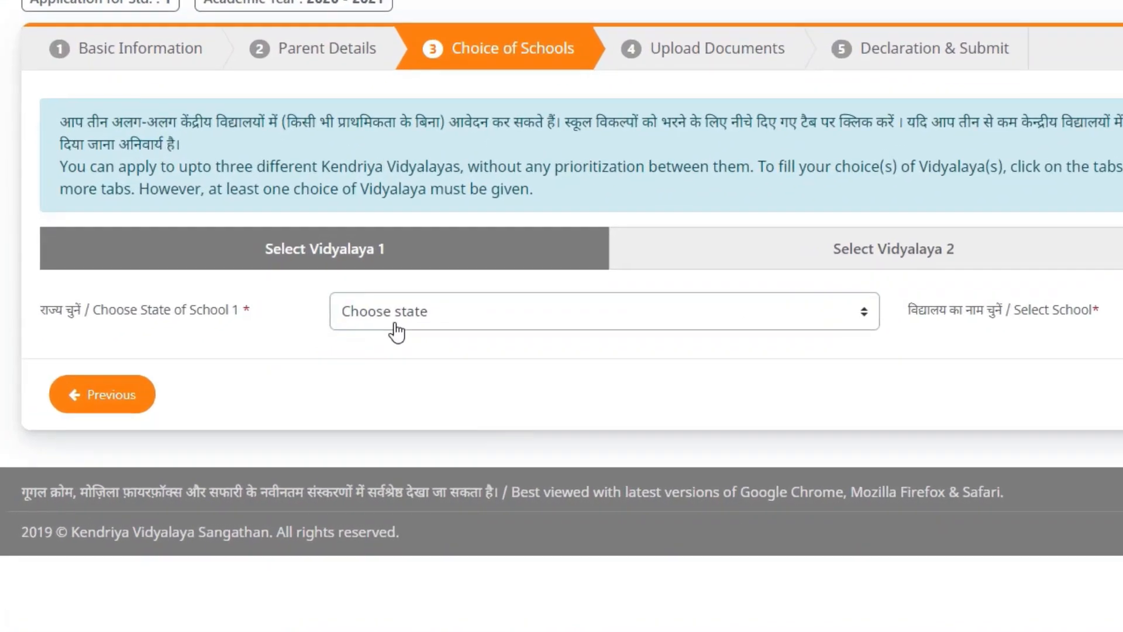
Step: Set the state of School 1 to Tamil Nadu and select KV DGQA CHENNAI as the school
left_click(247, 392)
key("t")
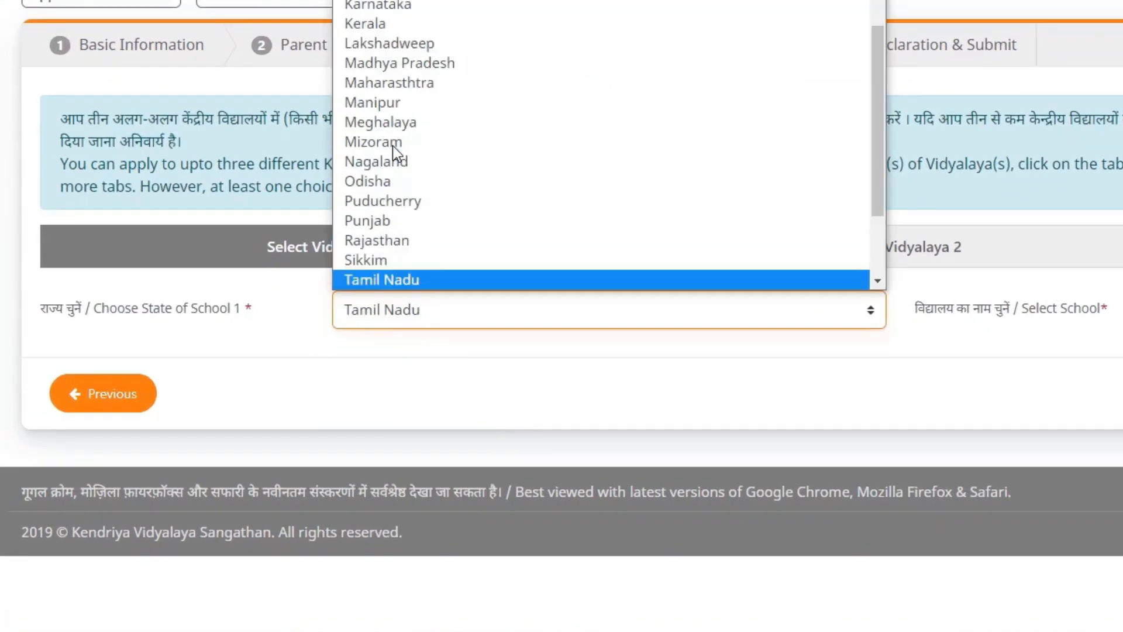
left_click(404, 277)
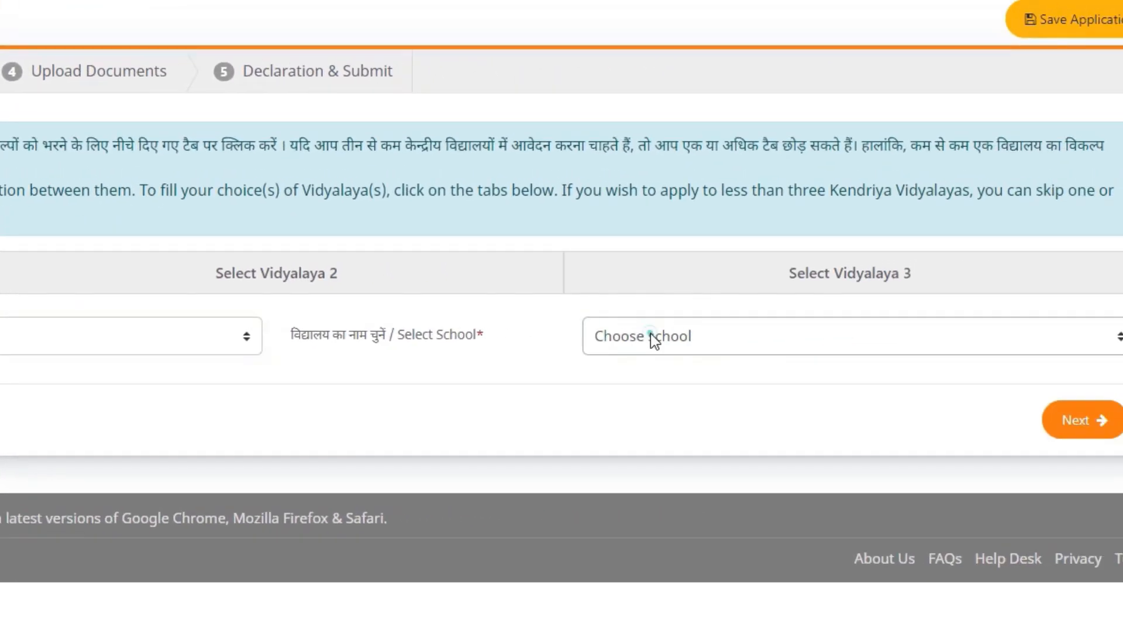
left_click(595, 335)
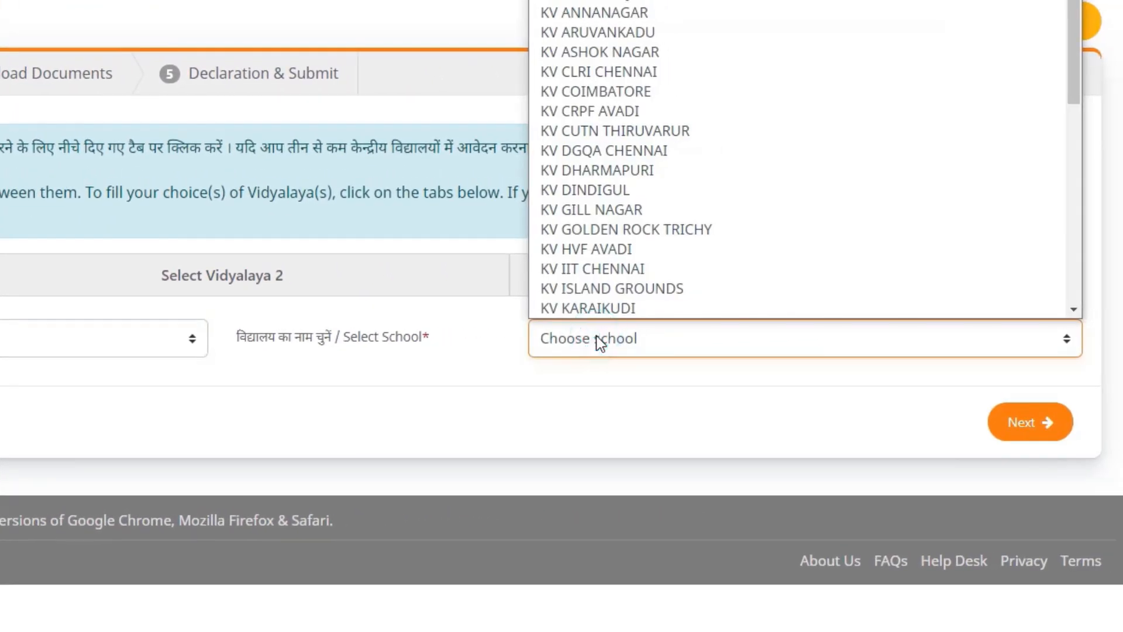
type("kmi")
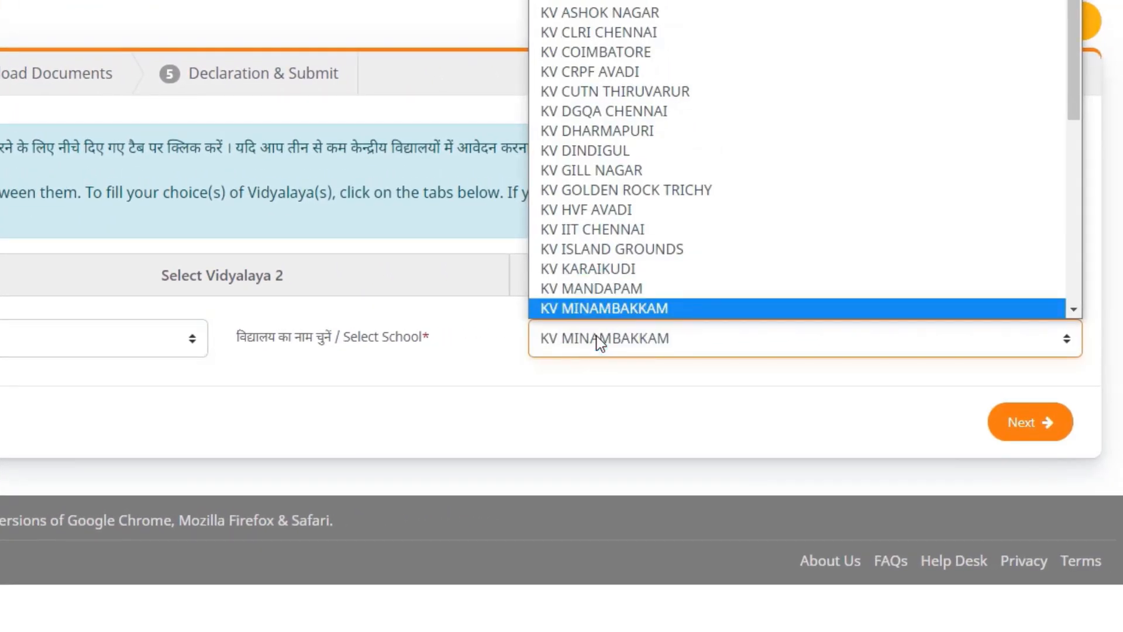
scroll(608, 311, "down", 1)
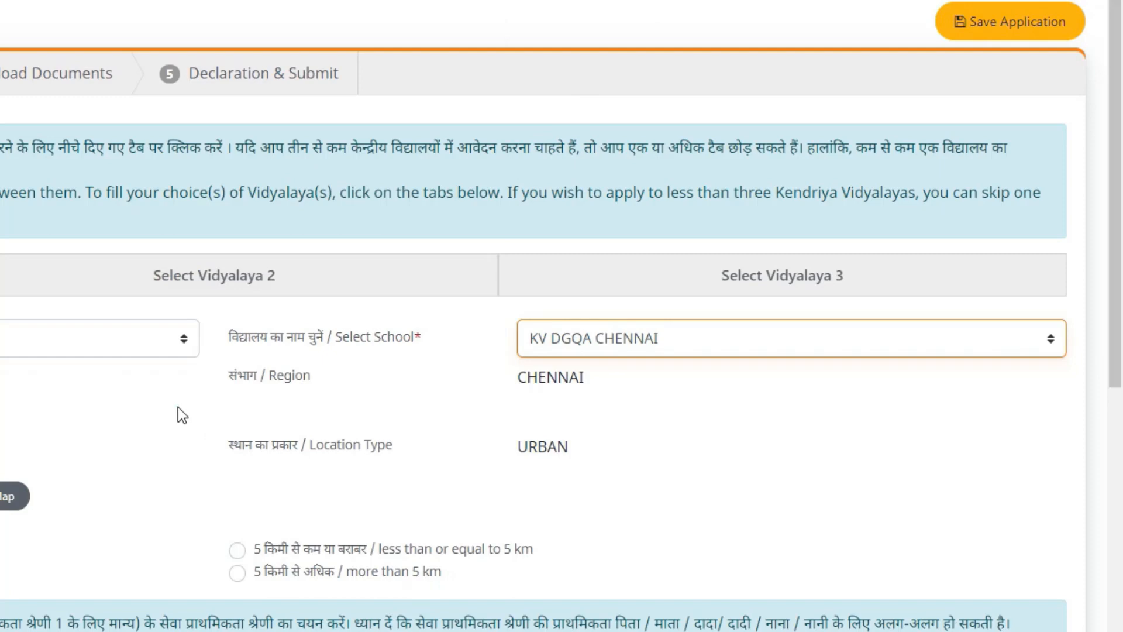
left_click(177, 407)
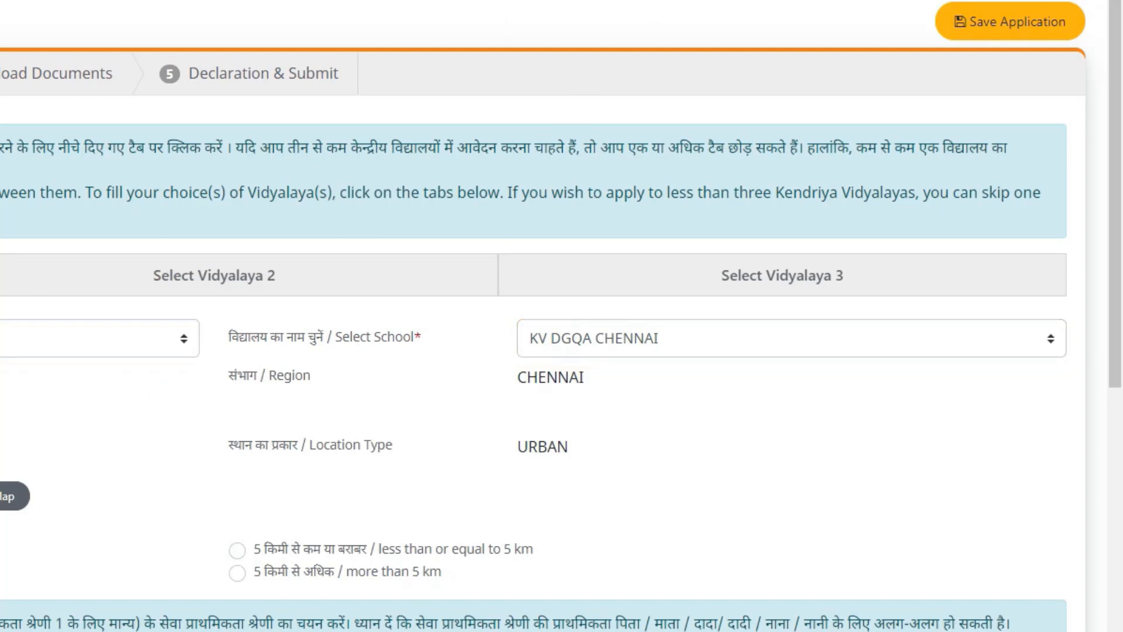
Step: Set the distance of KV DGQA CHENNAI from the residence to less than or equal to 5 km
scroll(561, 316, "down", 2)
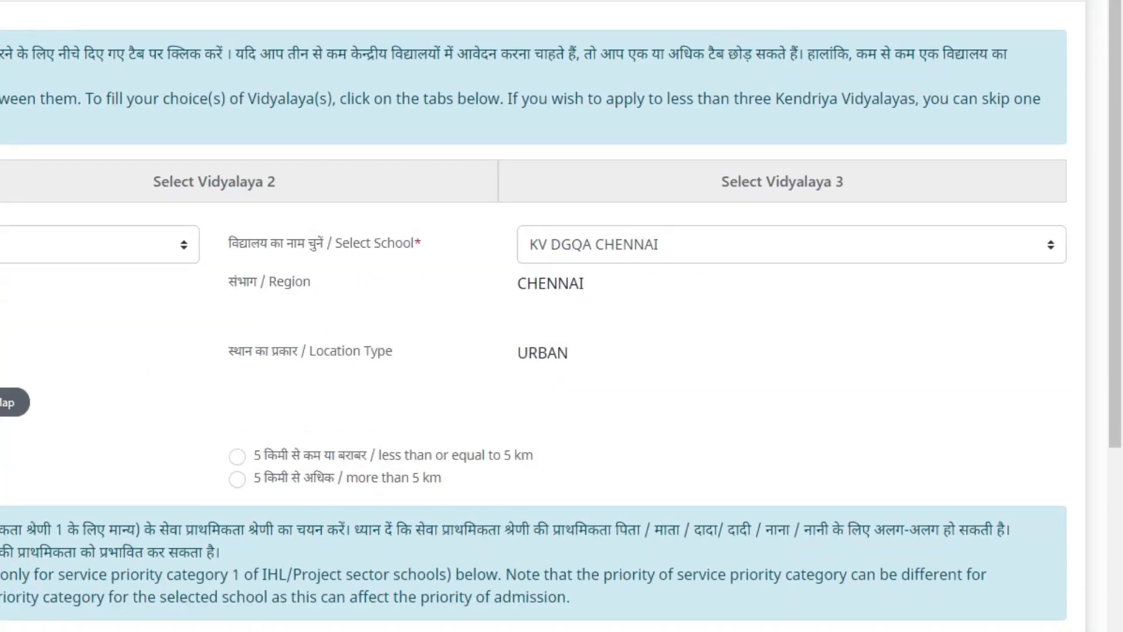
scroll(491, 403, "down", 2)
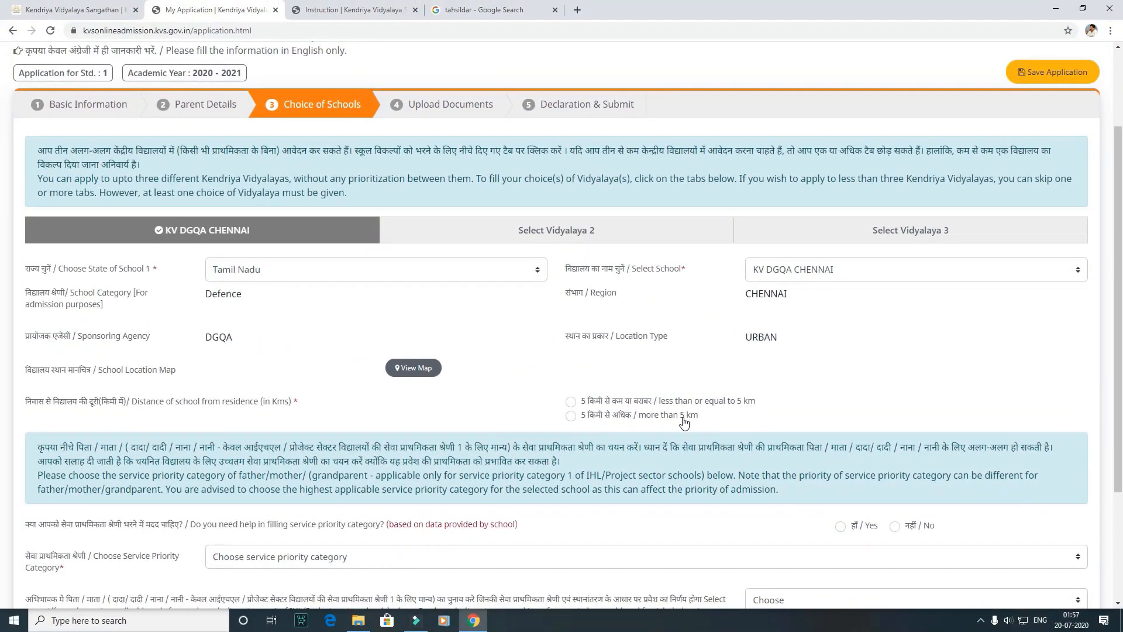
left_click(682, 403)
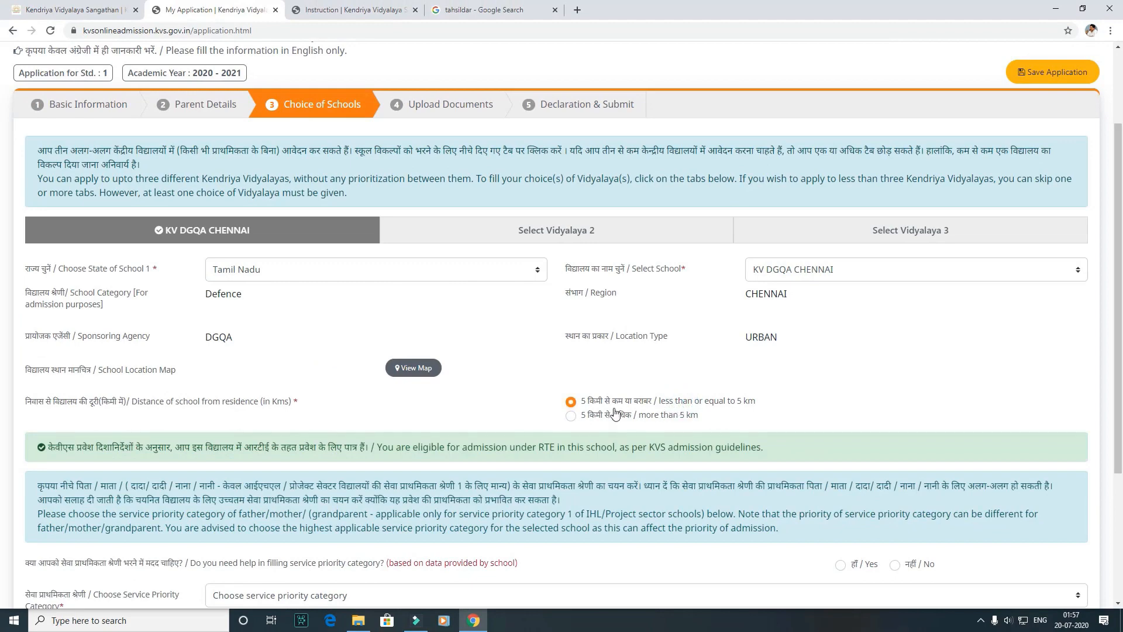
left_click_drag(1121, 274, 1121, 426)
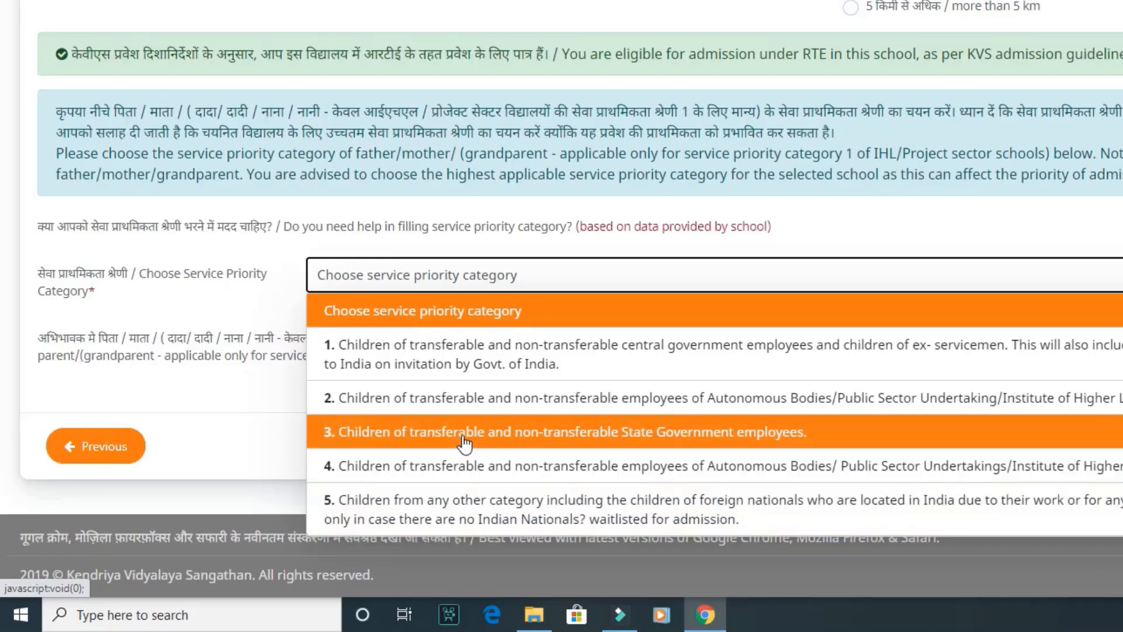
Step: Choose service priority category 3 for State Government employees' children and select Father as the parent considered for admission
left_click(155, 496)
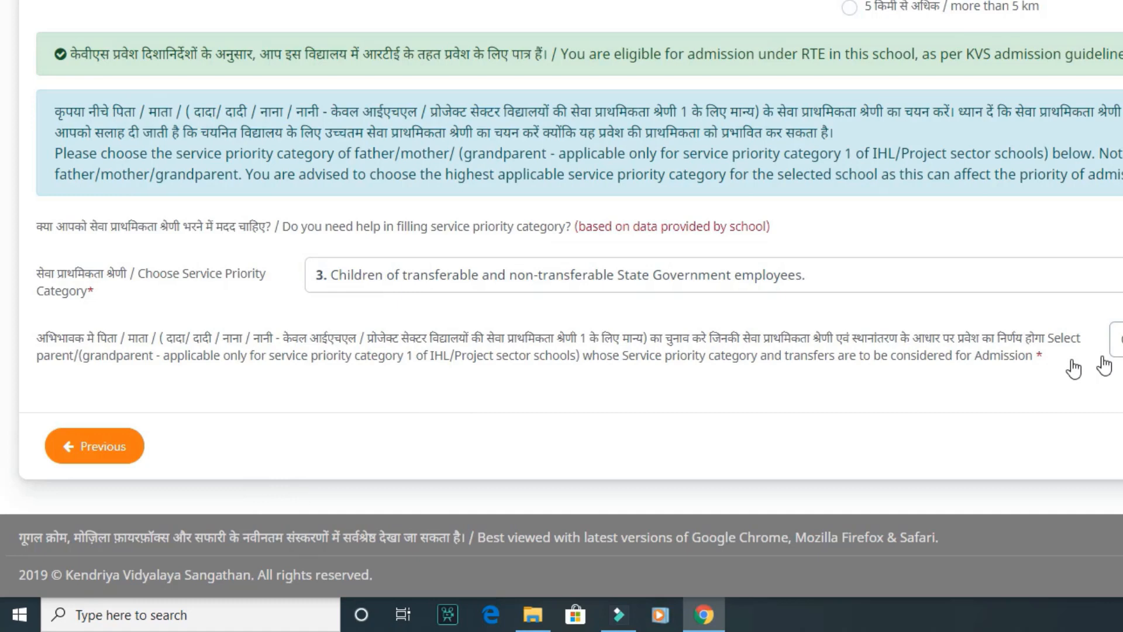
left_click(1117, 339)
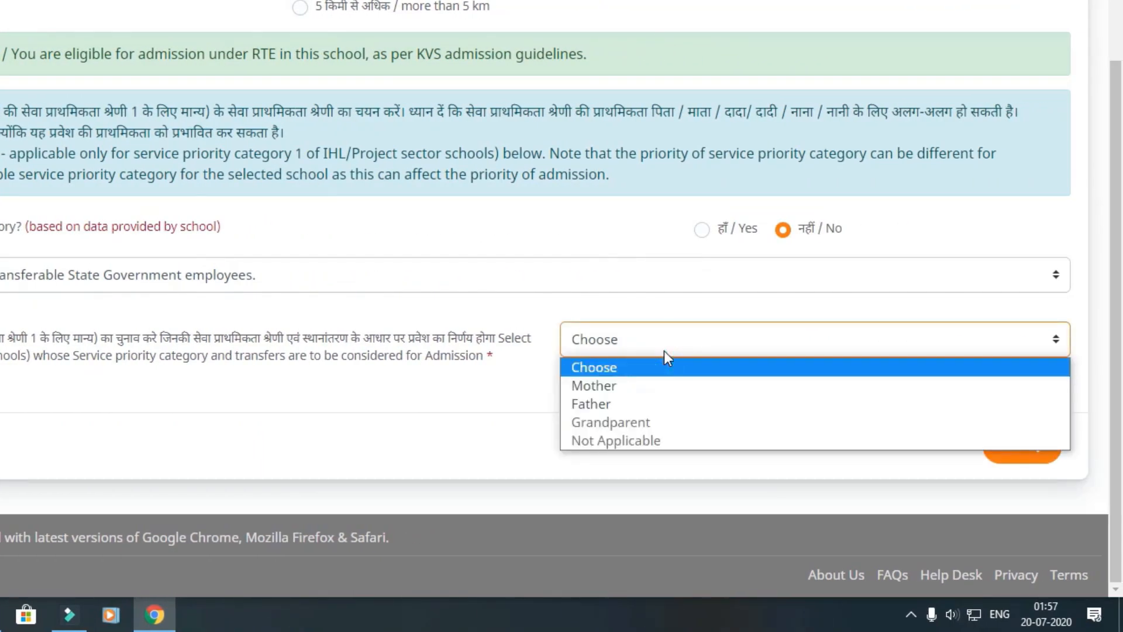
left_click(664, 350)
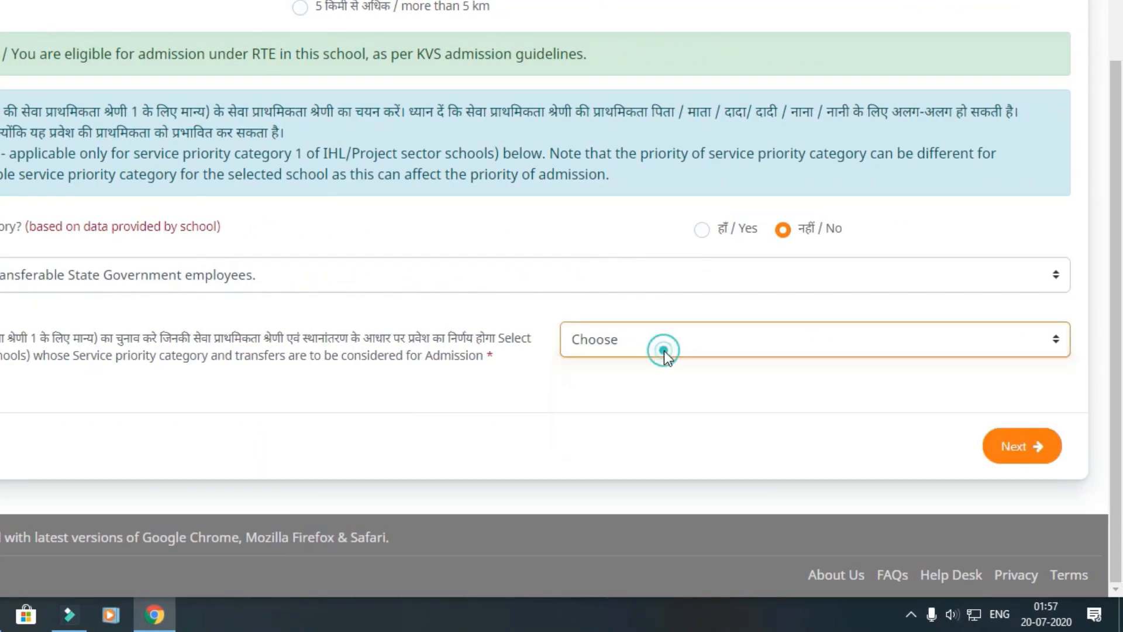
left_click(648, 369)
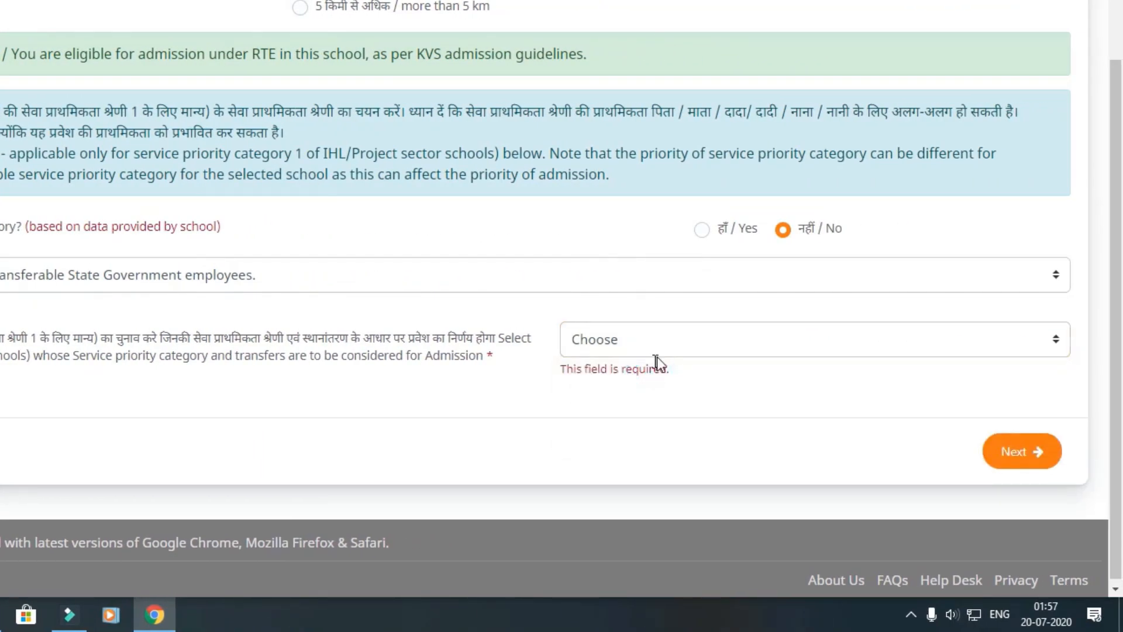
left_click(666, 350)
left_click(643, 403)
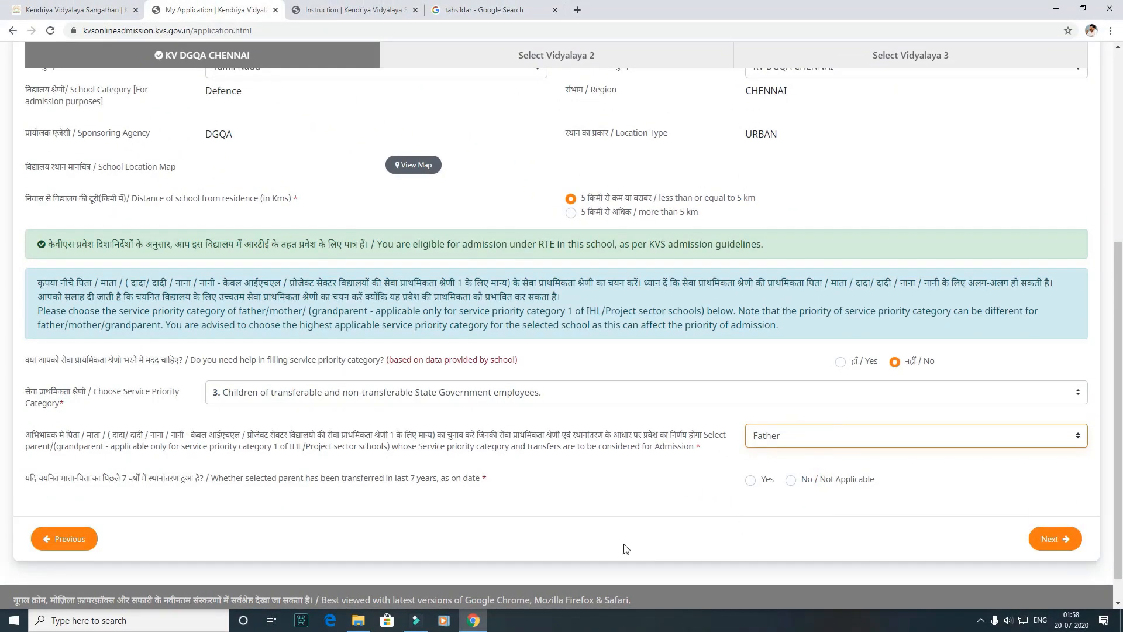
Step: Mark the parent's transfer in the last 7 years as No / Not Applicable and proceed to Upload Documents
left_click(353, 522)
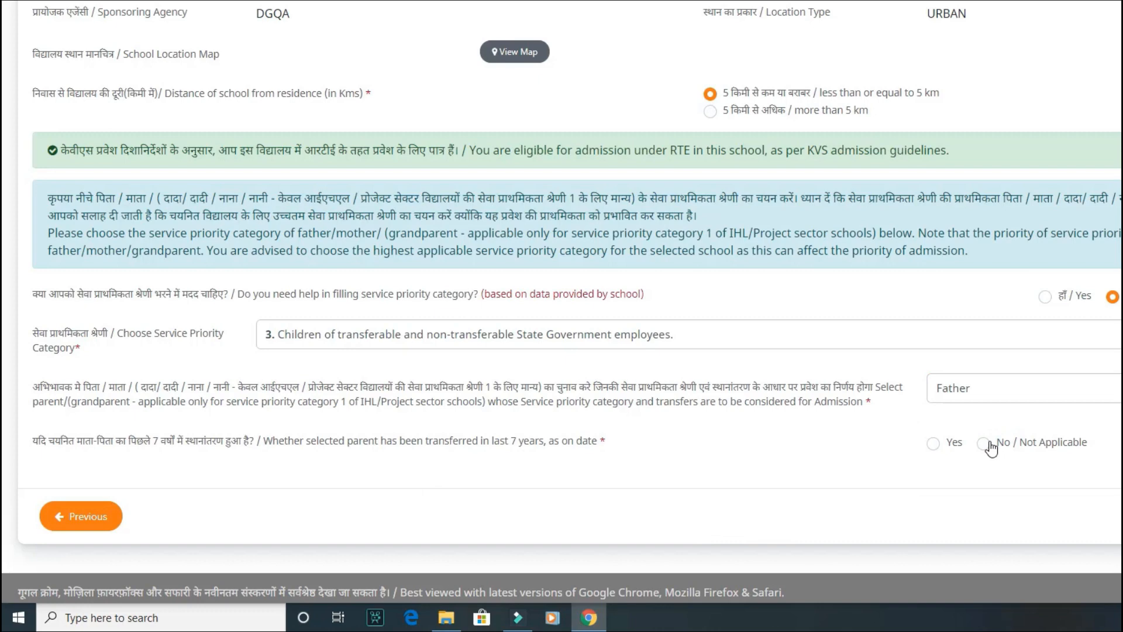
left_click(989, 446)
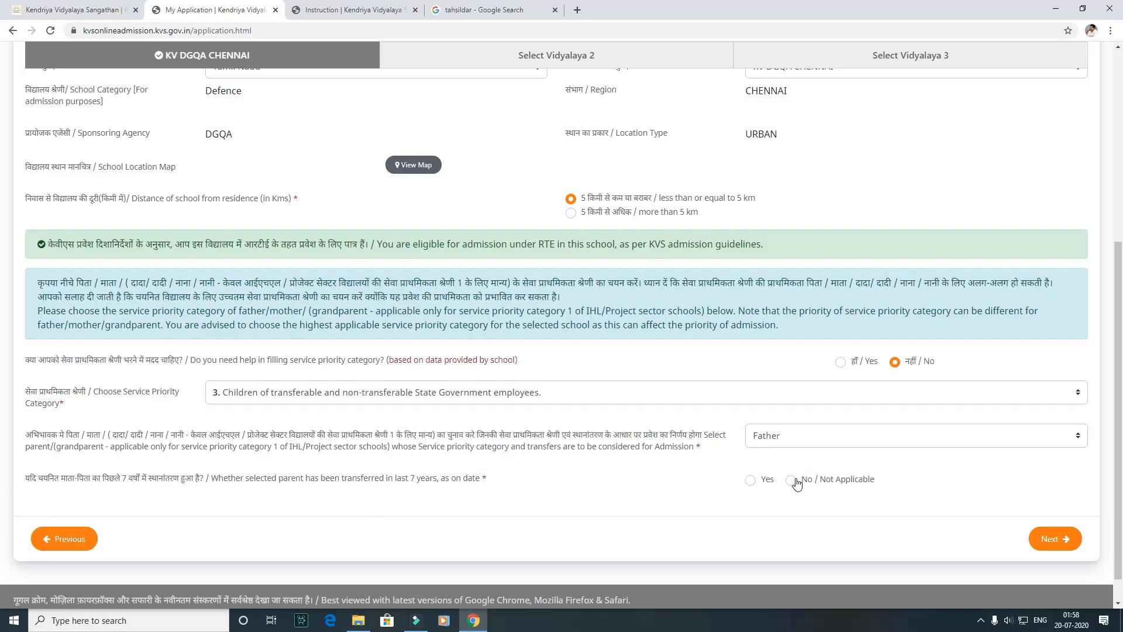
left_click(793, 481)
left_click(1046, 538)
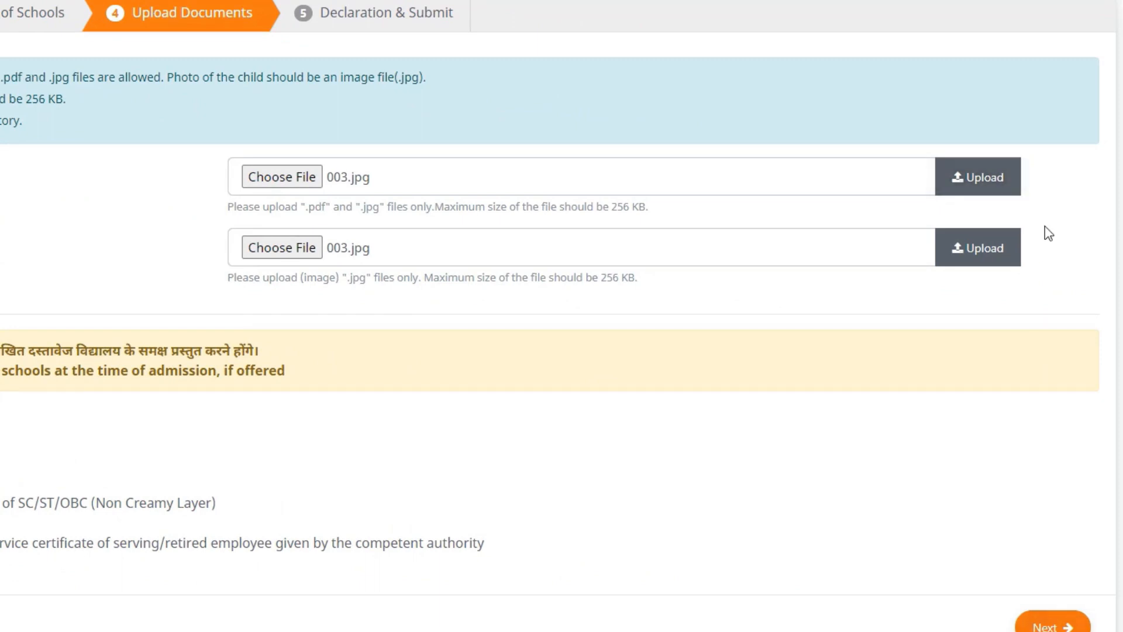
Step: Upload 003.jpg as both the child's proof of date of birth and photo, and proceed to Declaration & Submit
left_click(996, 181)
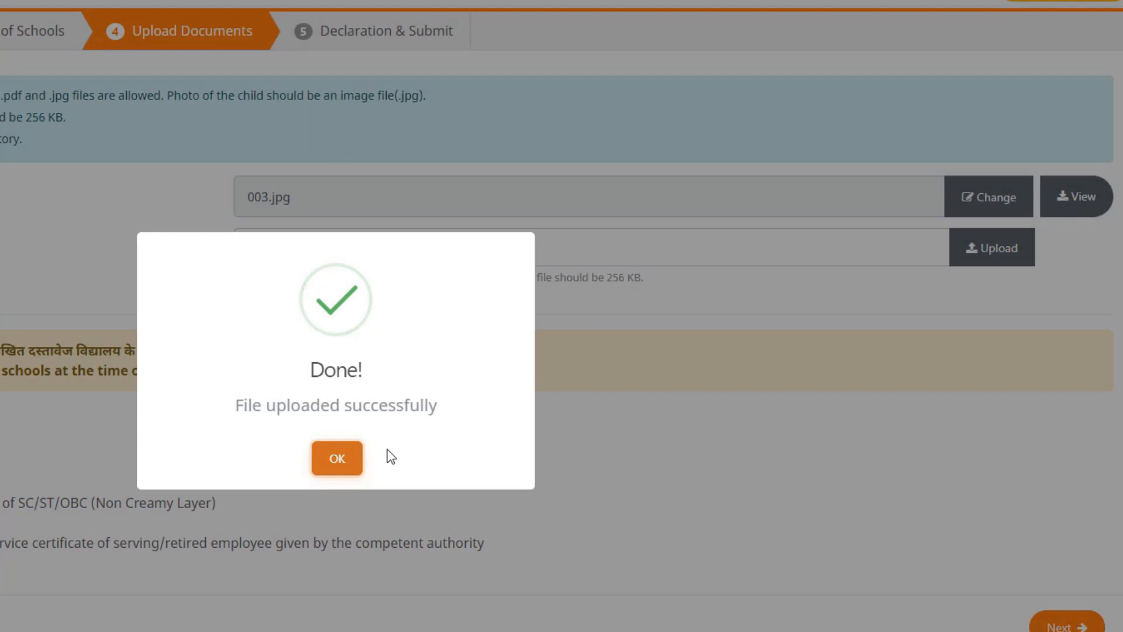
left_click(358, 456)
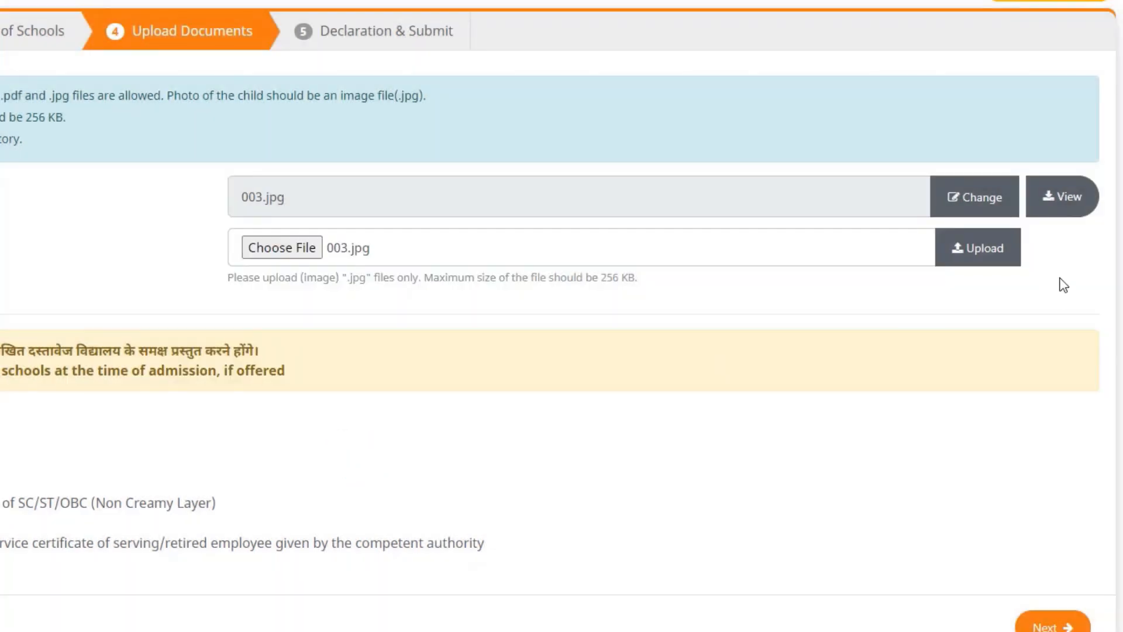
left_click(997, 253)
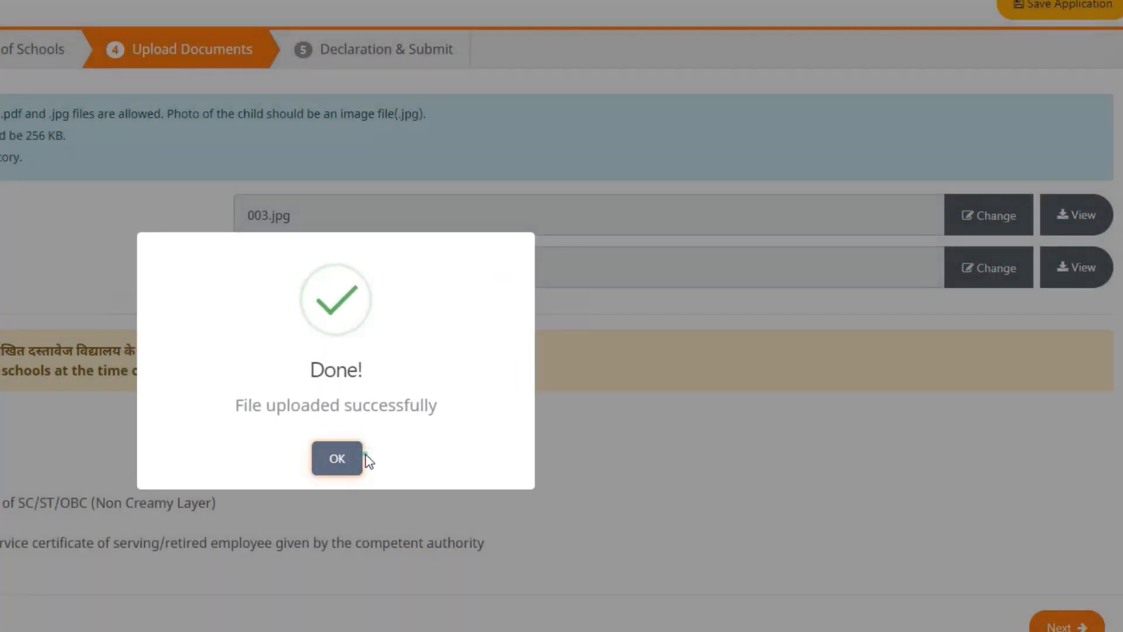
left_click(350, 459)
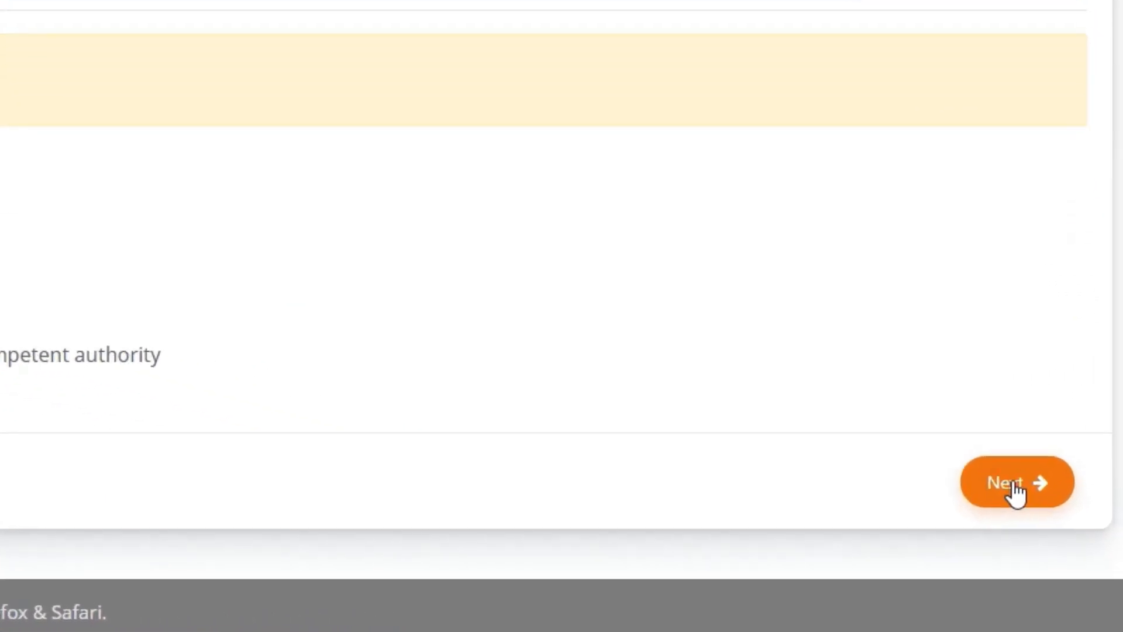
left_click(1047, 529)
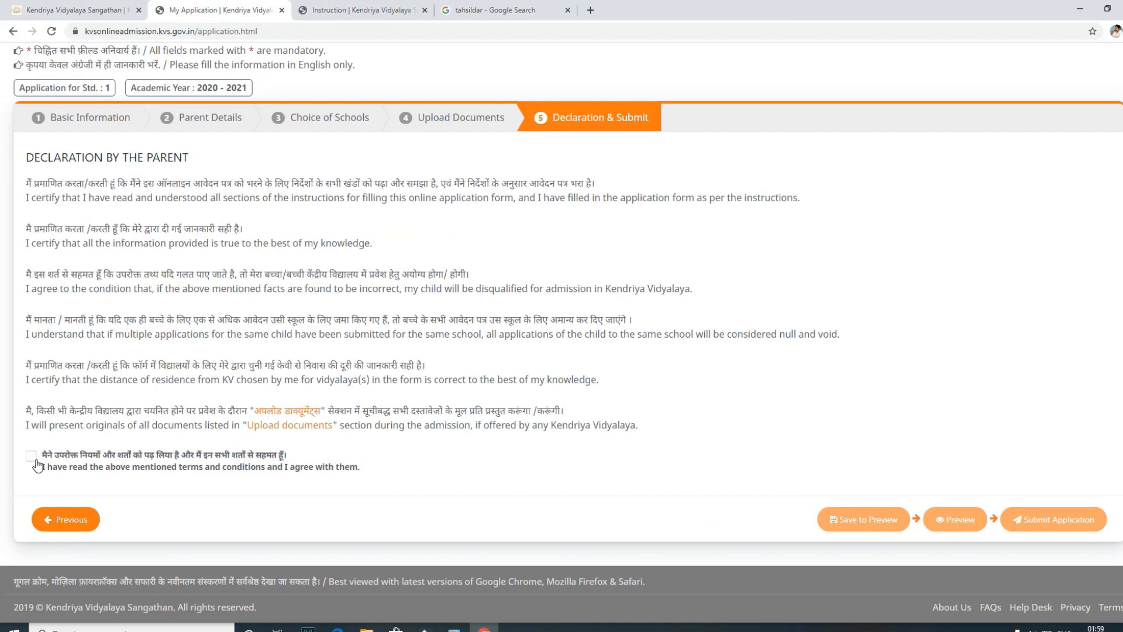
Step: Agree to the parent's declaration terms and conditions and save the application for preview
left_click(37, 465)
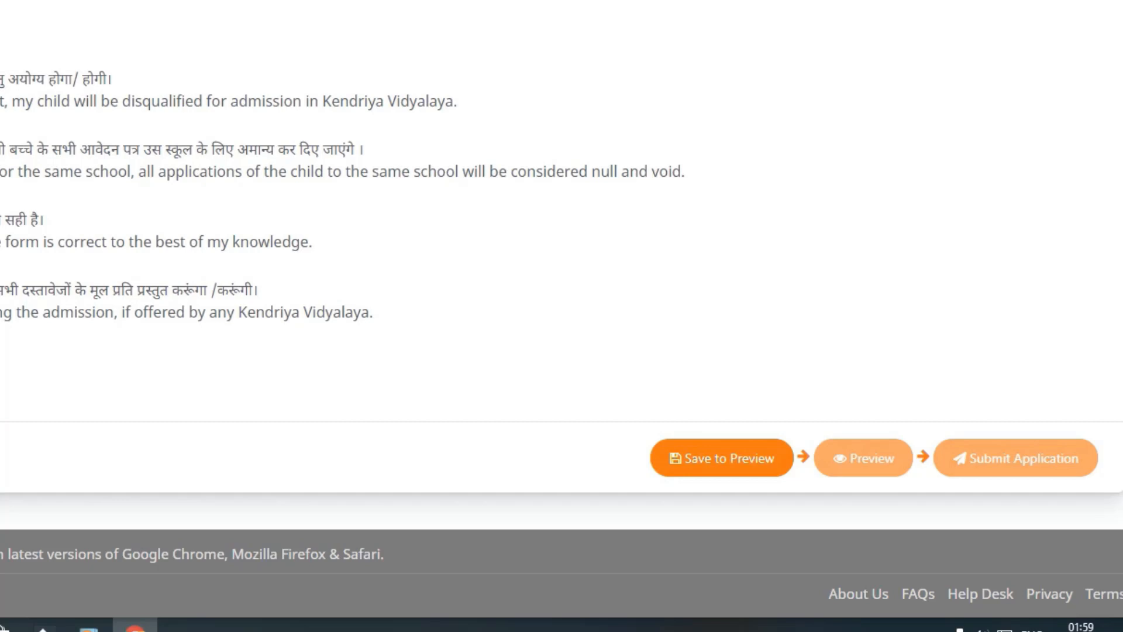
left_click(721, 458)
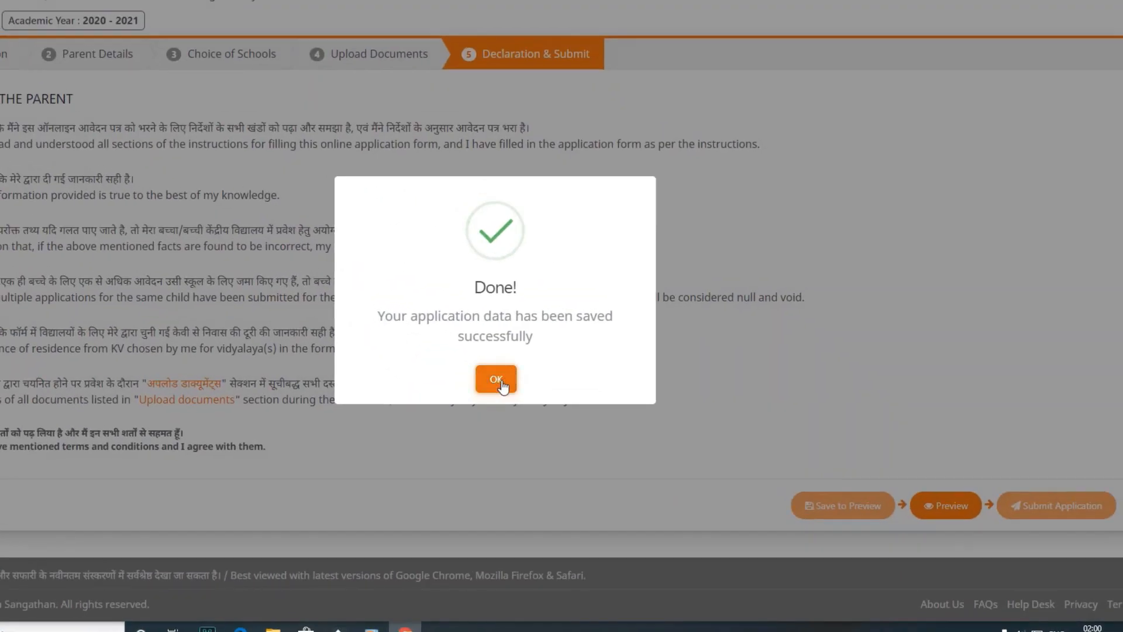
left_click(250, 444)
Step: Preview the saved application, review its parent, school and document details, and return to the application form
left_click(936, 505)
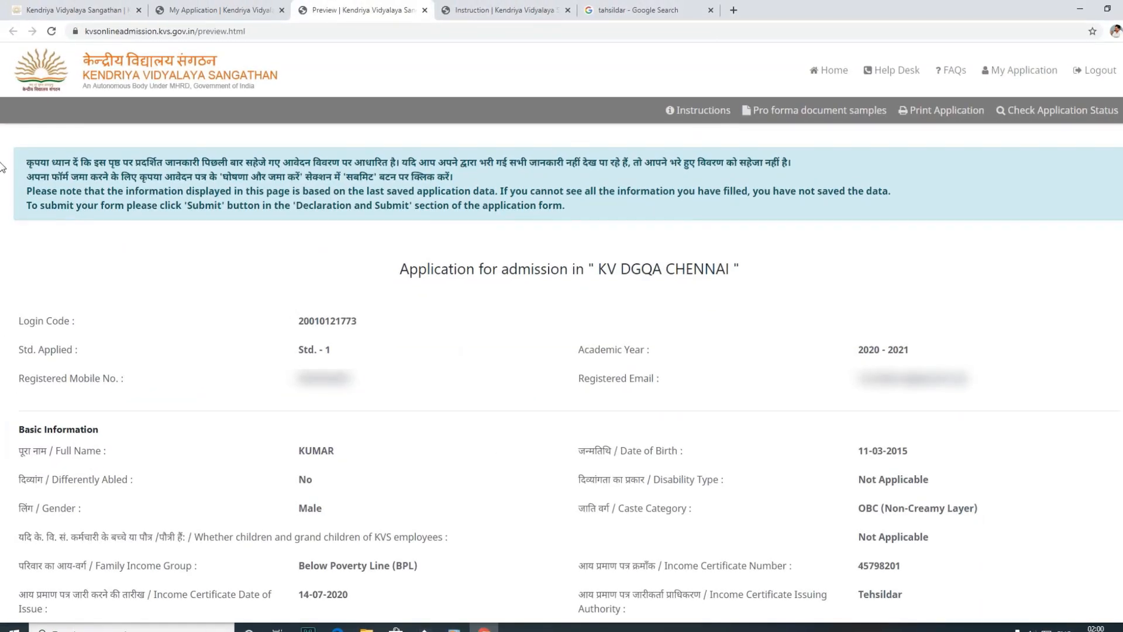
scroll(2, 416, "down", 10)
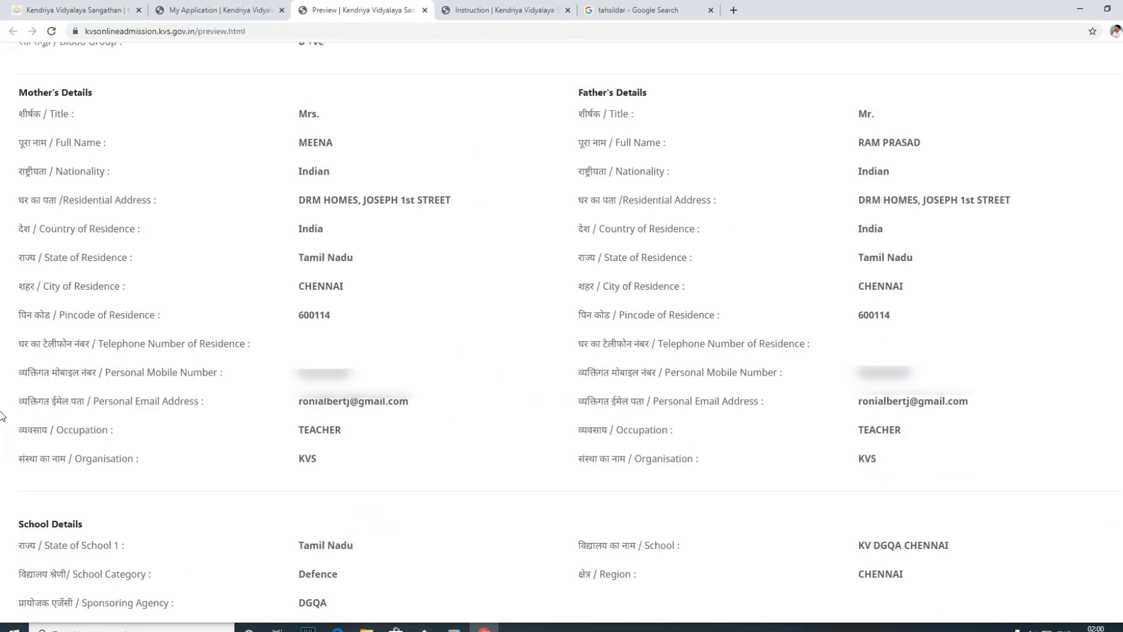
scroll(2, 416, "down", 8)
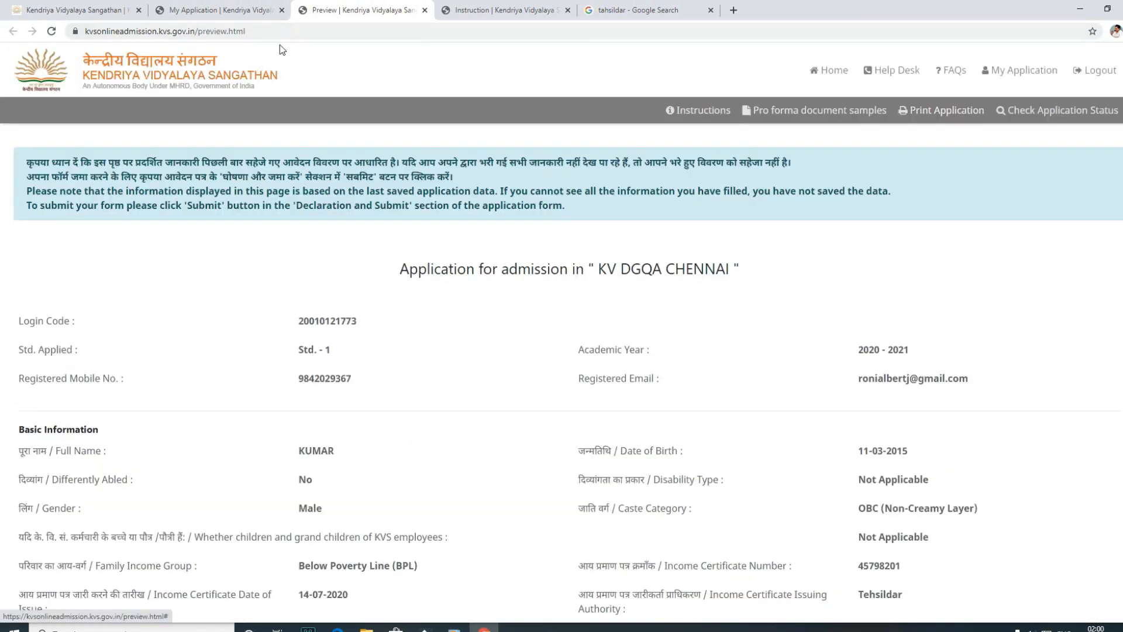
left_click(246, 4)
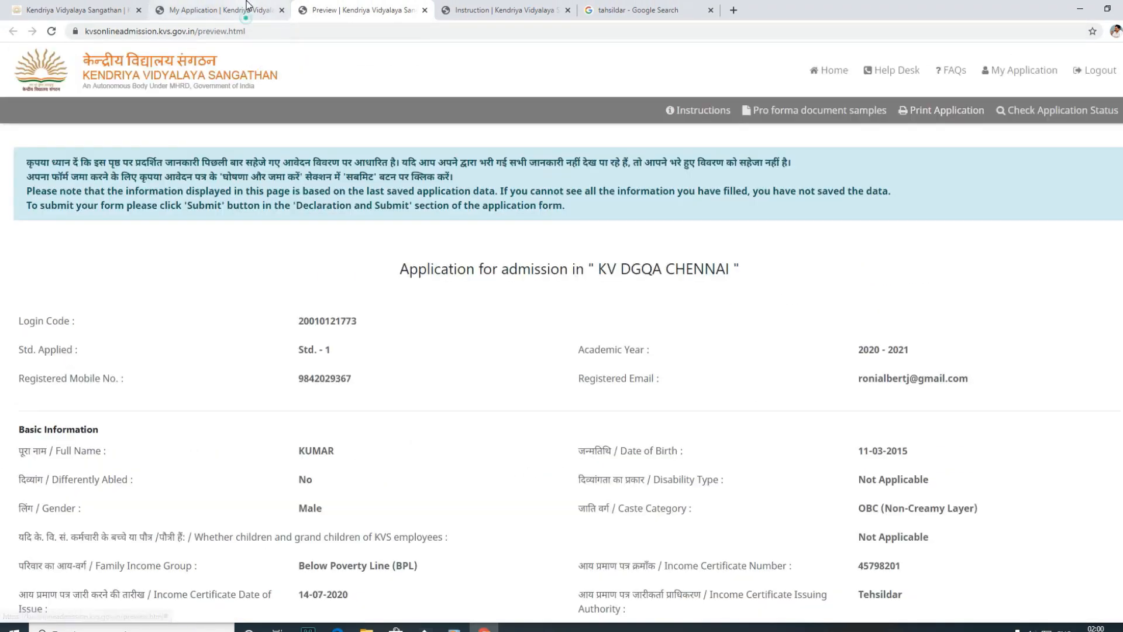